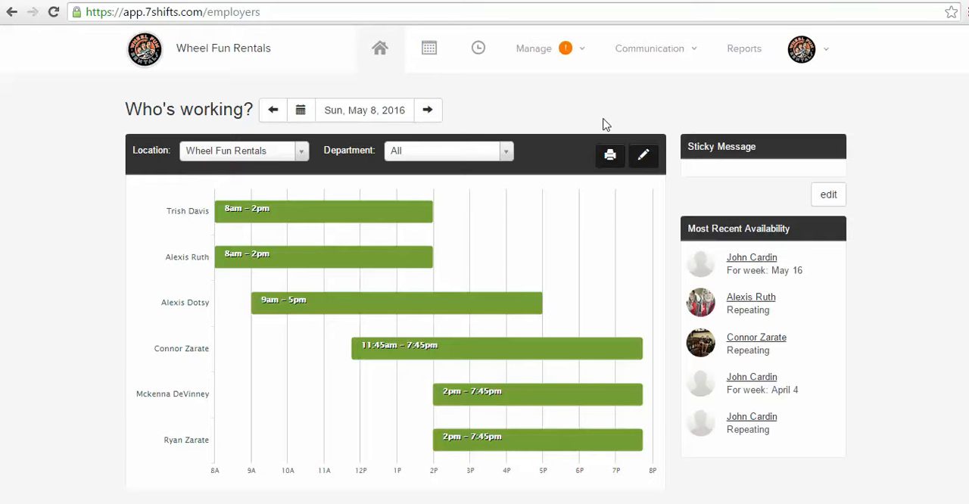
Step: Start a new employee record and enter the employee's first and last name
{"action": "left_click", "coordinate": [573, 57]}
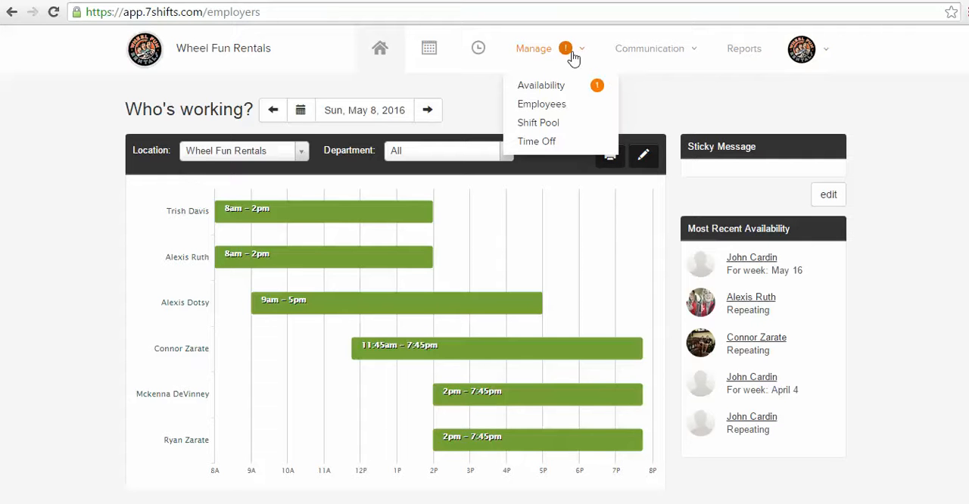
{"action": "left_click", "coordinate": [557, 110]}
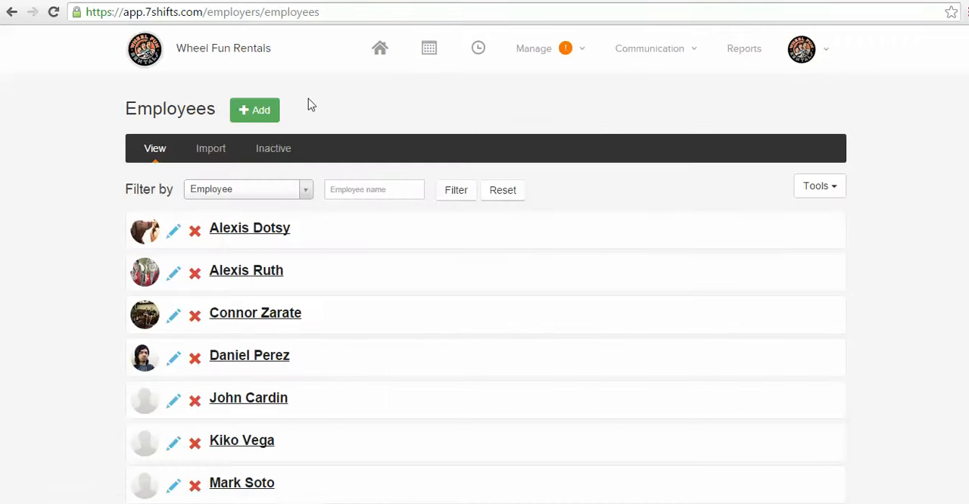
{"action": "left_click", "coordinate": [263, 117]}
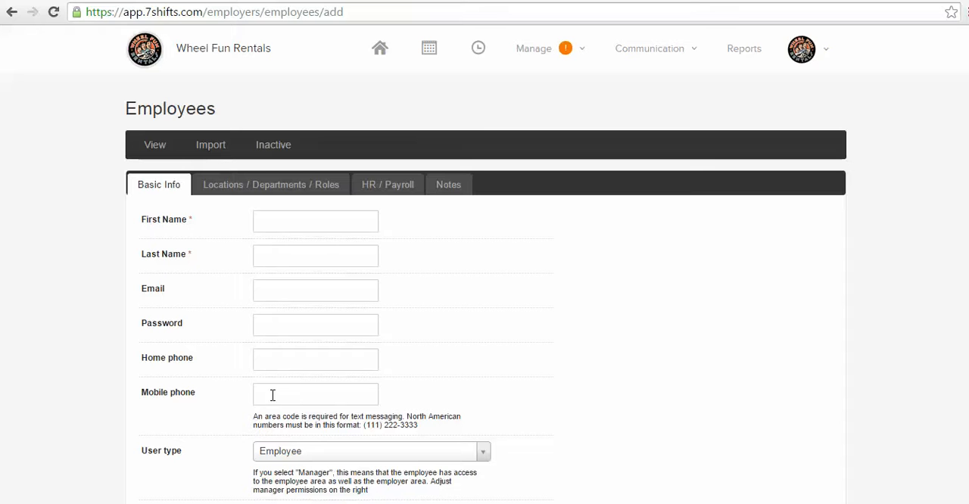
{"action": "left_click", "coordinate": [305, 227]}
{"action": "type", "text": "Wheel"}
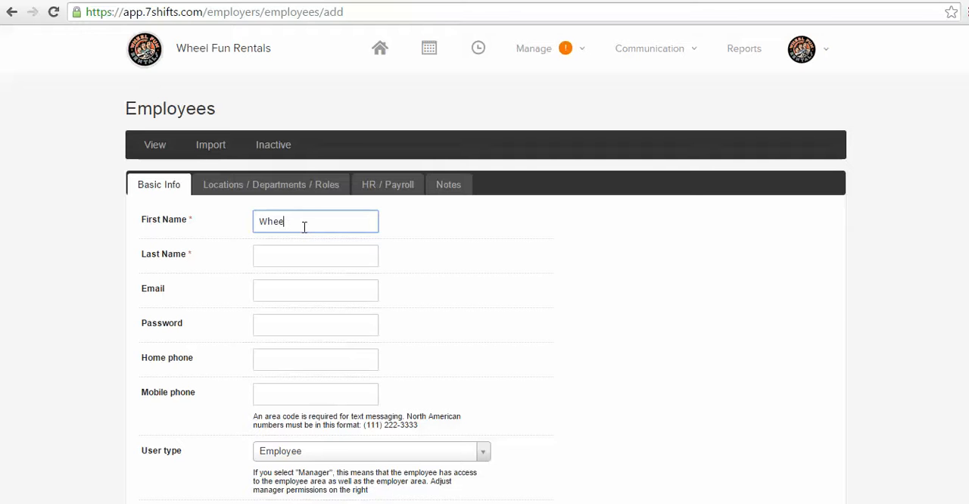
{"action": "left_click", "coordinate": [305, 250]}
{"action": "type", "text": "Fun"}
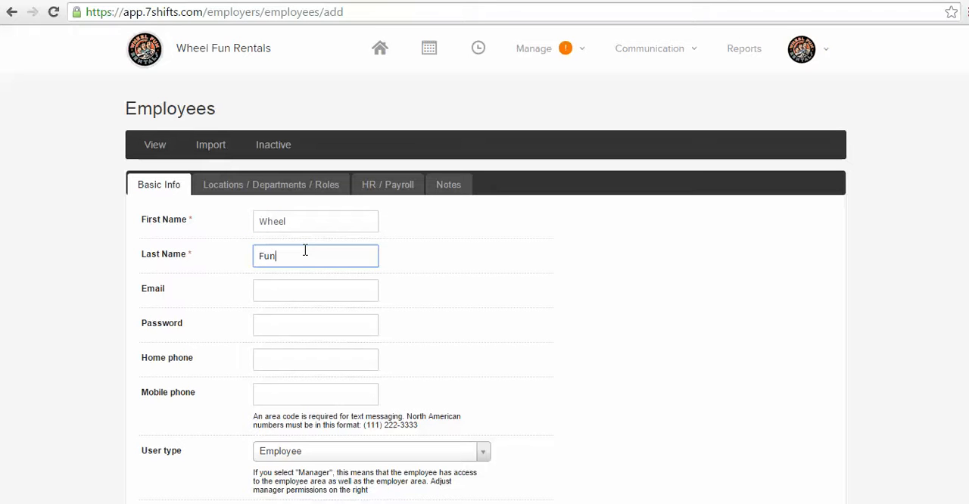
Step: Fill in the new employee's e-mail address
{"action": "left_click", "coordinate": [296, 292]}
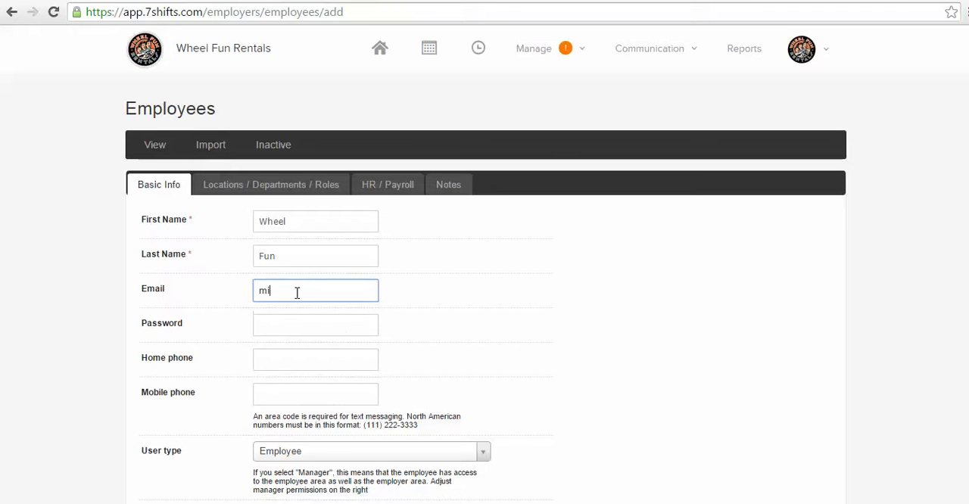
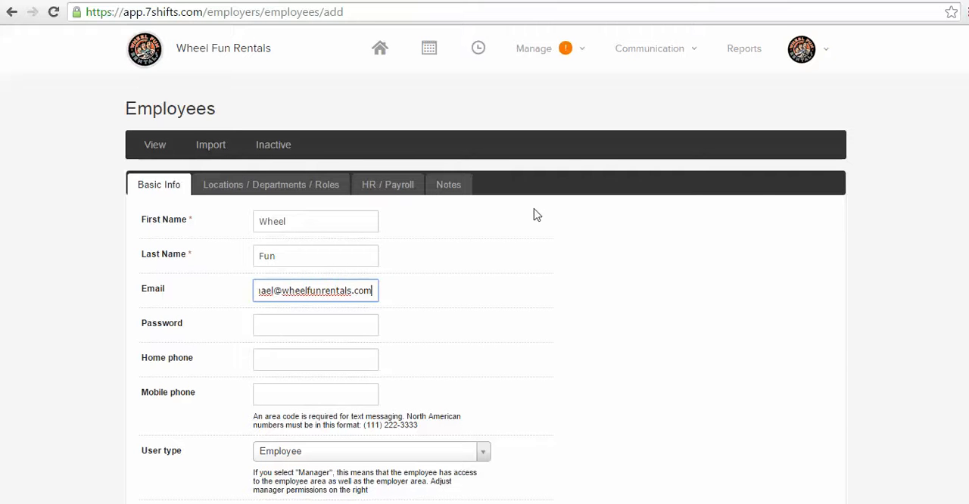
Step: Assign the new employee to the Mandalay department of Wheel Fun Rentals and submit the employee record
{"action": "left_click", "coordinate": [313, 185]}
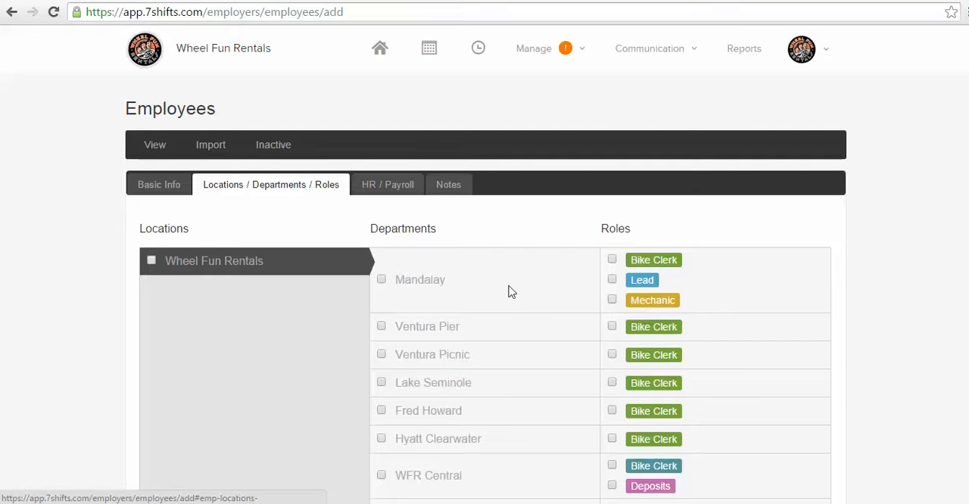
{"action": "left_click", "coordinate": [382, 280]}
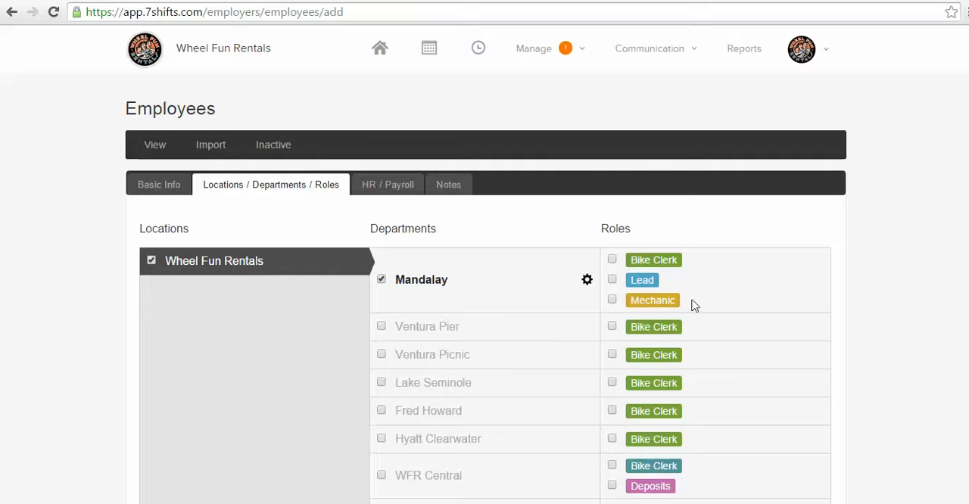
{"action": "left_click", "coordinate": [611, 260]}
{"action": "left_click", "coordinate": [611, 261]}
{"action": "scroll", "coordinate": [960, 196], "scroll_direction": "down", "scroll_amount": 5}
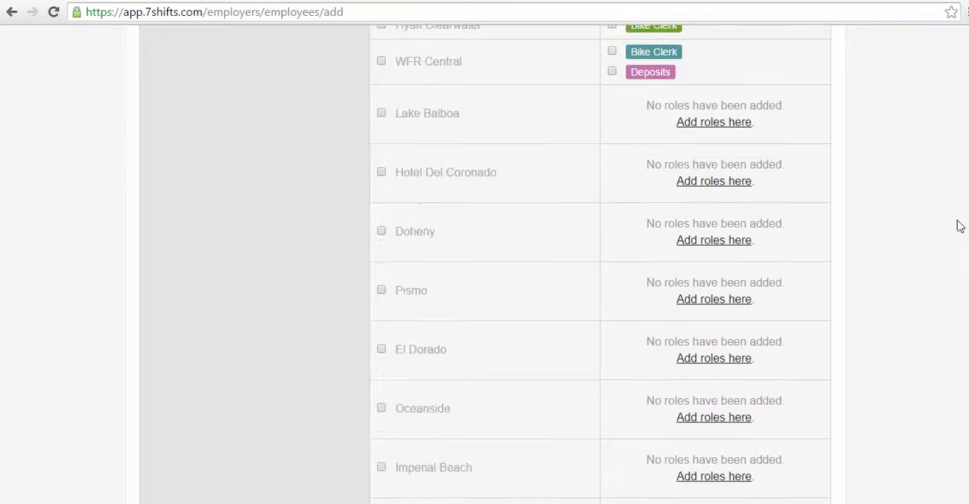
{"action": "scroll", "coordinate": [959, 226], "scroll_direction": "down", "scroll_amount": 10}
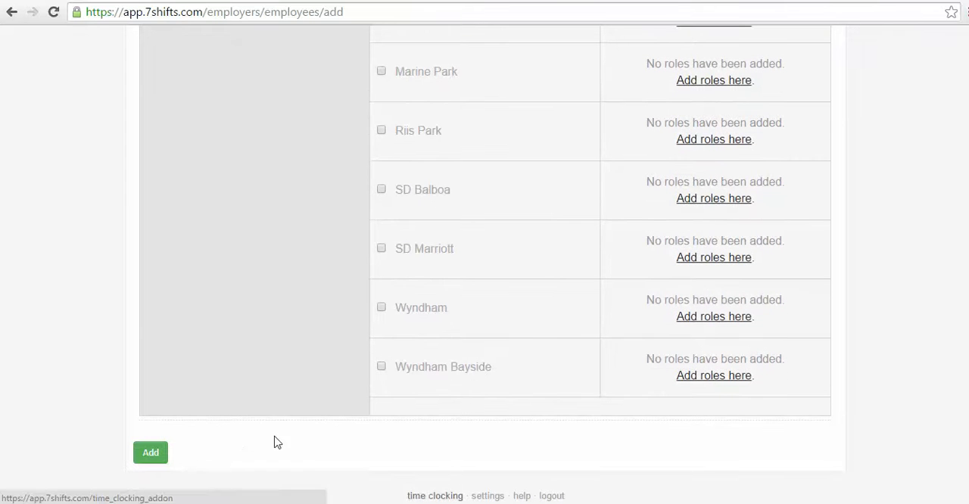
{"action": "left_click", "coordinate": [150, 454]}
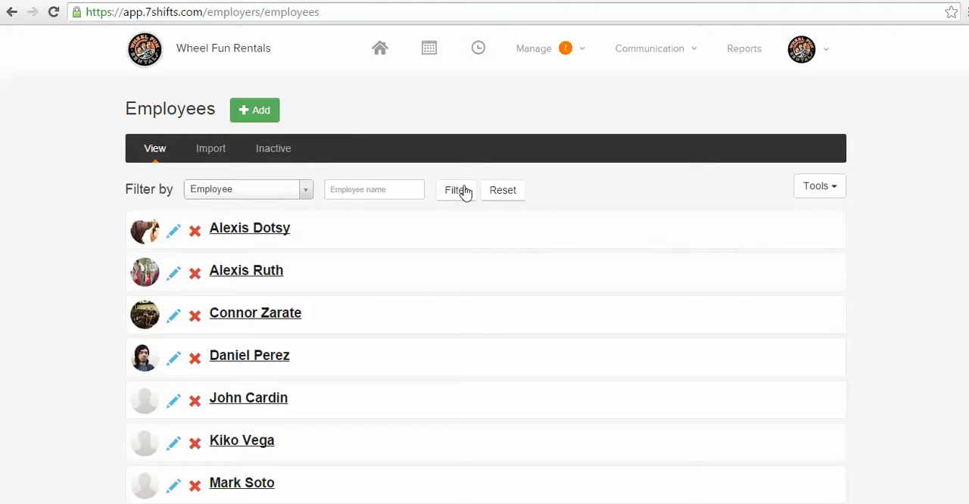
Step: Open the company's role setup and filter it to the Mandalay department of Wheel Fun Rentals
{"action": "left_click", "coordinate": [801, 57]}
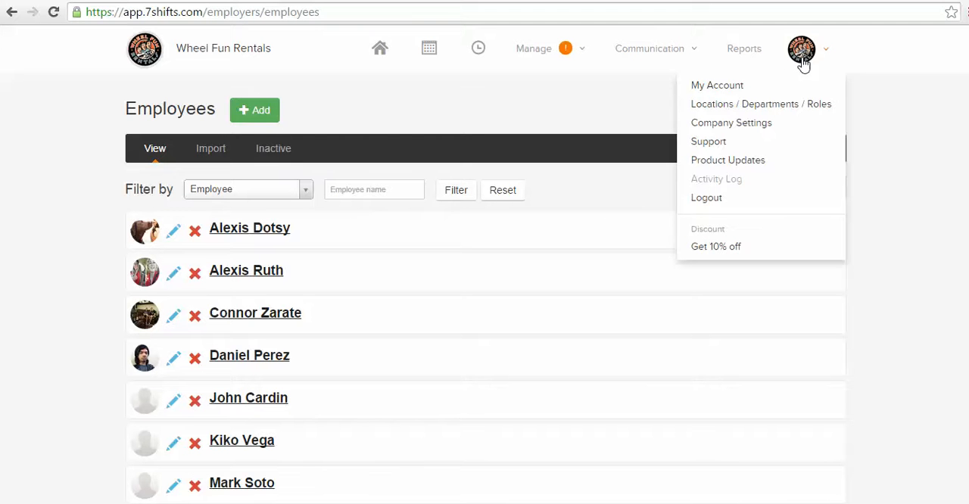
{"action": "left_click", "coordinate": [800, 110]}
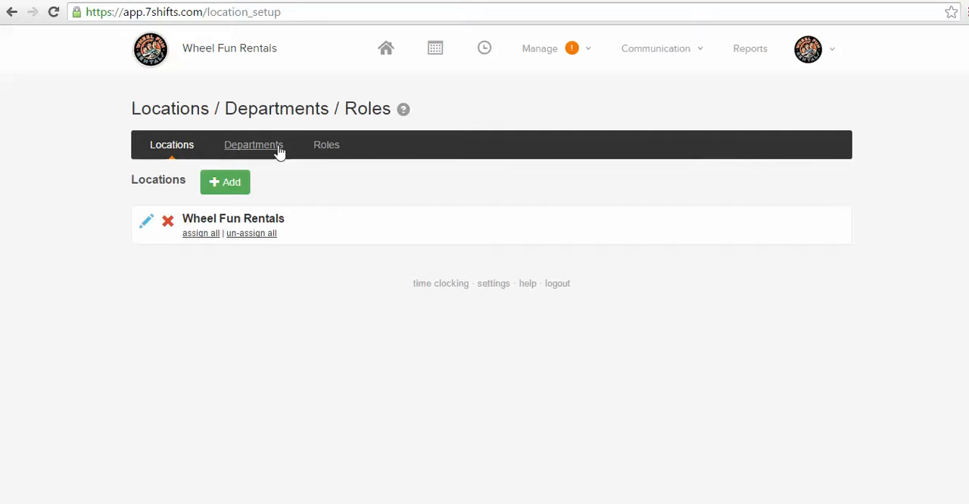
{"action": "left_click", "coordinate": [323, 153]}
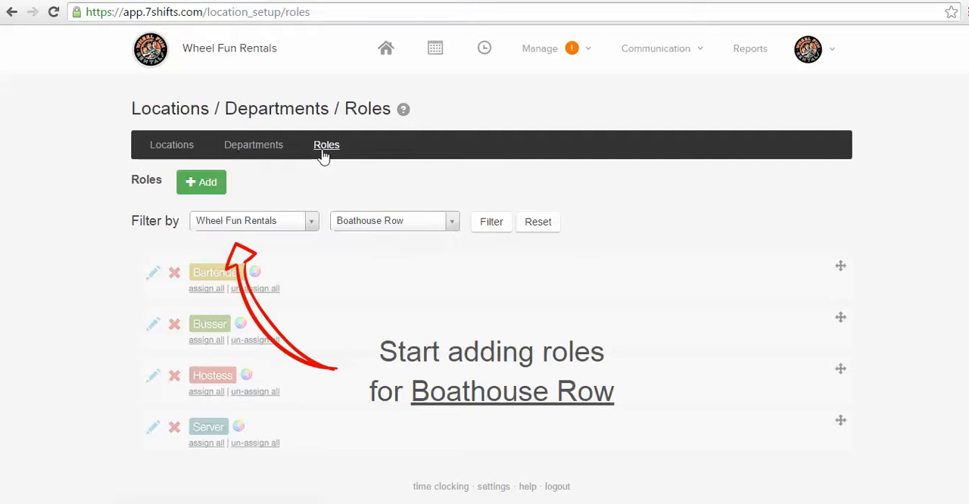
{"action": "left_click", "coordinate": [449, 230]}
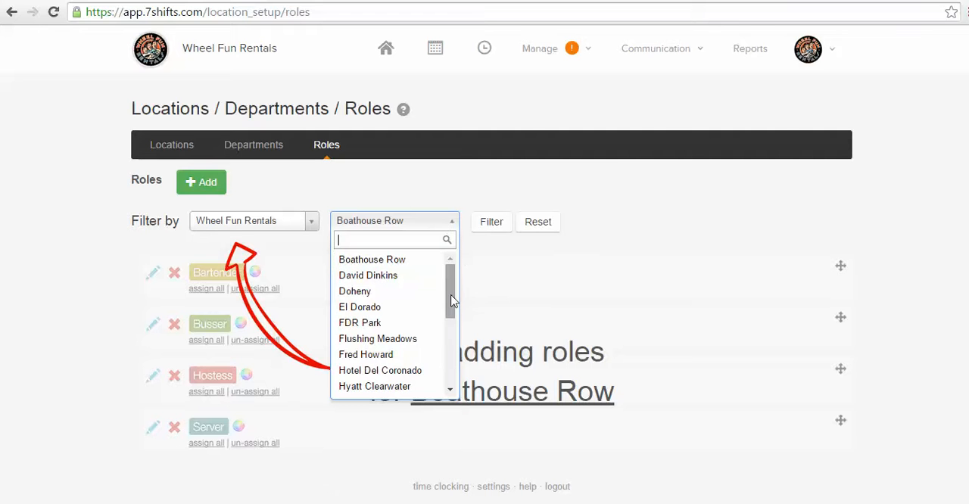
{"action": "left_click_drag", "start_coordinate": [450, 306], "coordinate": [450, 375]}
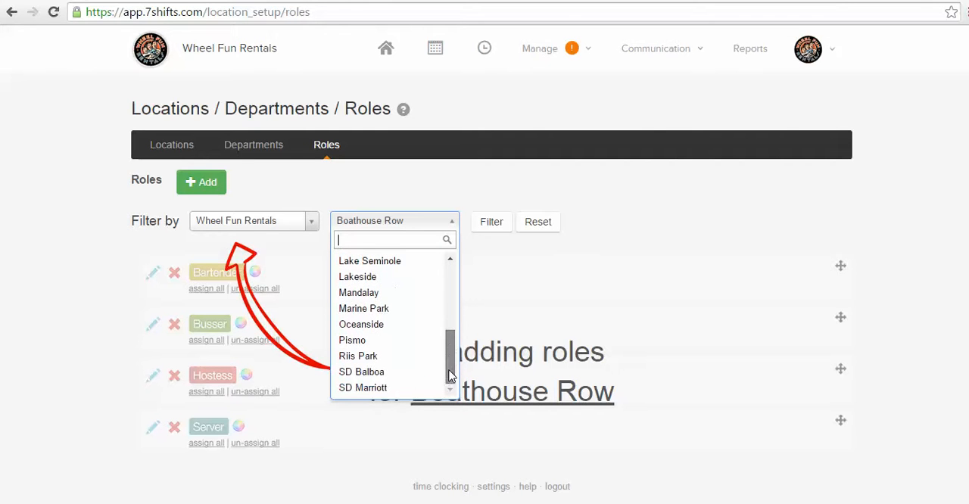
{"action": "left_click", "coordinate": [371, 297]}
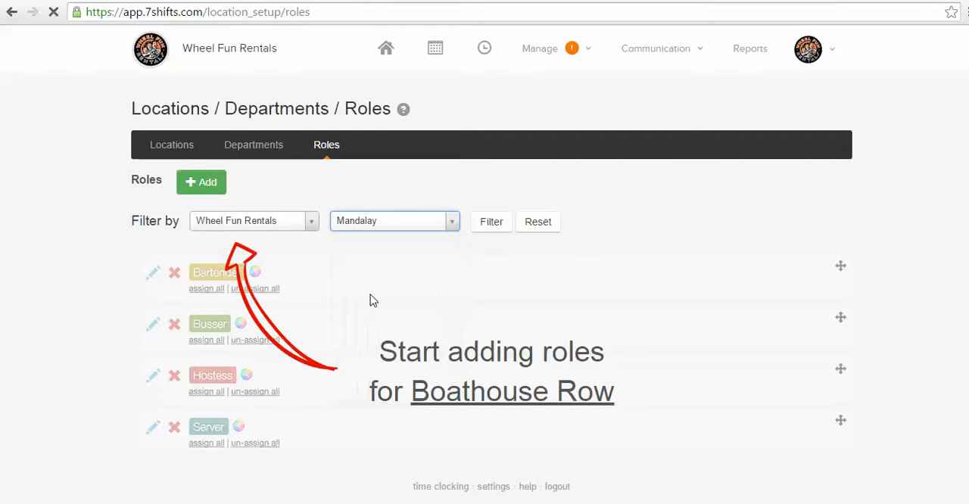
{"action": "left_click", "coordinate": [481, 227]}
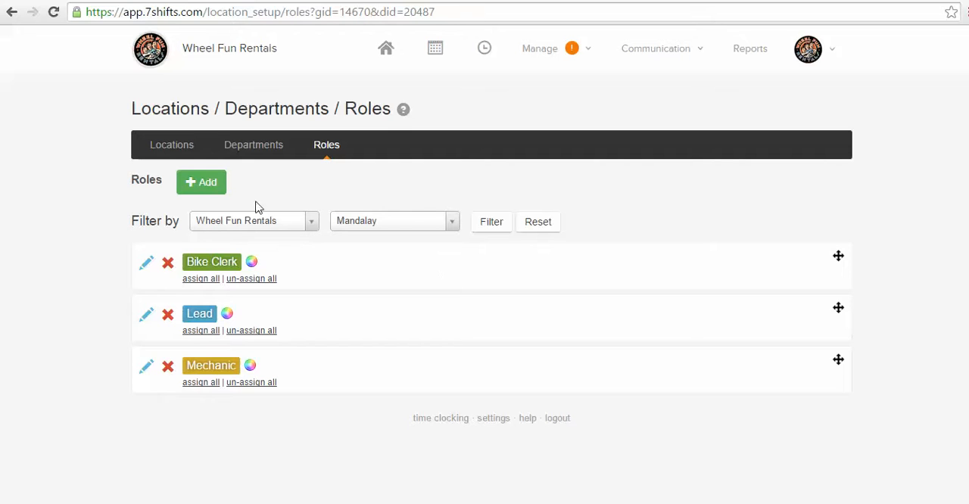
Step: Add a role named Lead Mechanic to the Mandalay department and save it
{"action": "left_click", "coordinate": [205, 187]}
{"action": "left_click", "coordinate": [524, 219]}
{"action": "type", "text": "Lea"}
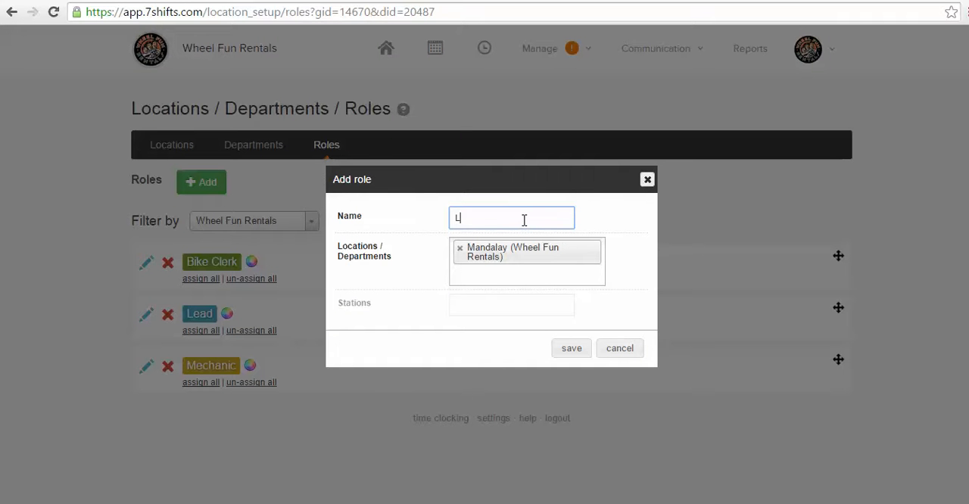
{"action": "type", "text": "d Mechanic"}
{"action": "left_click", "coordinate": [576, 356]}
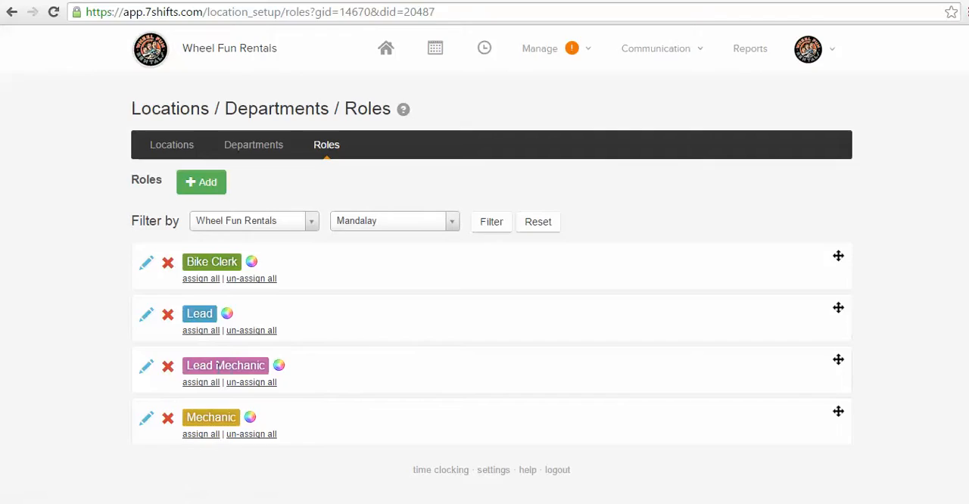
{"action": "left_click", "coordinate": [168, 368]}
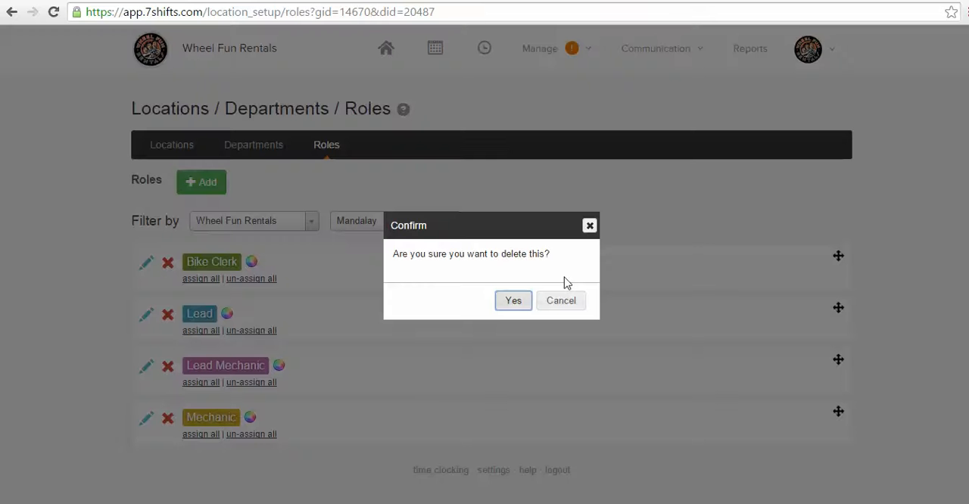
{"action": "left_click", "coordinate": [589, 227]}
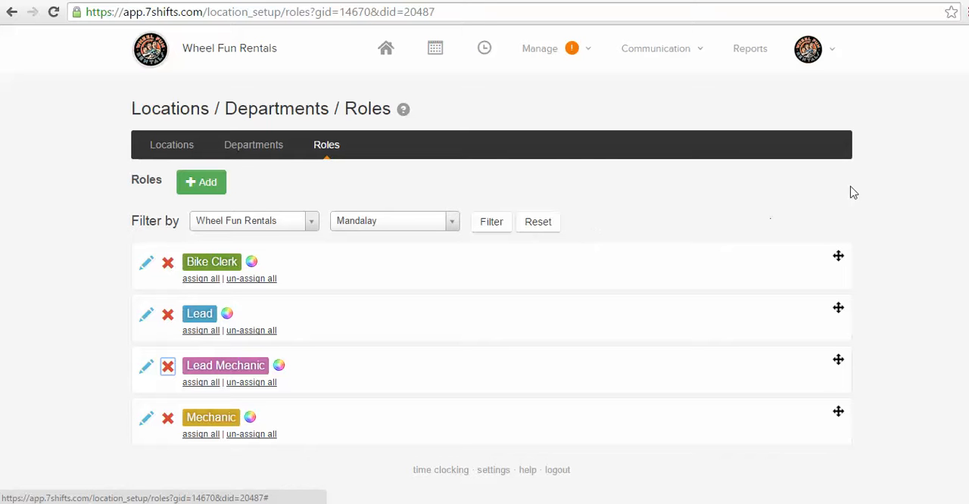
{"action": "mouse_move", "coordinate": [563, 53]}
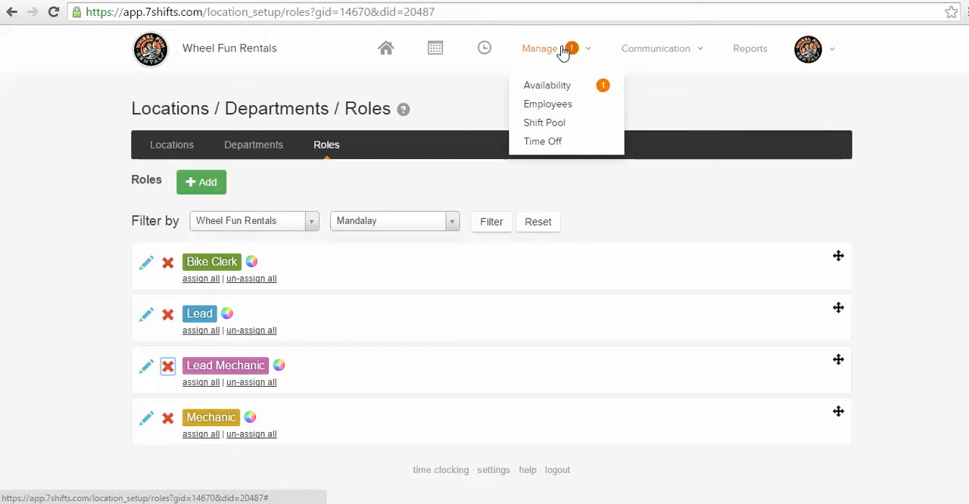
Step: Open the Mandalay schedule for the week Jun 6 to Jun 12, 2016, and decline starting from a template
{"action": "left_click", "coordinate": [436, 50]}
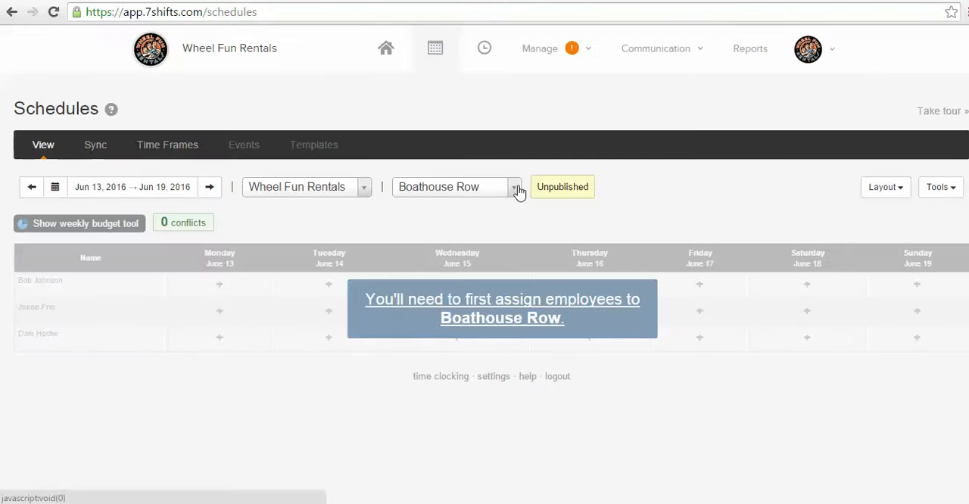
{"action": "left_click", "coordinate": [516, 190]}
{"action": "left_click_drag", "start_coordinate": [512, 250], "coordinate": [513, 284]}
{"action": "left_click", "coordinate": [465, 308]}
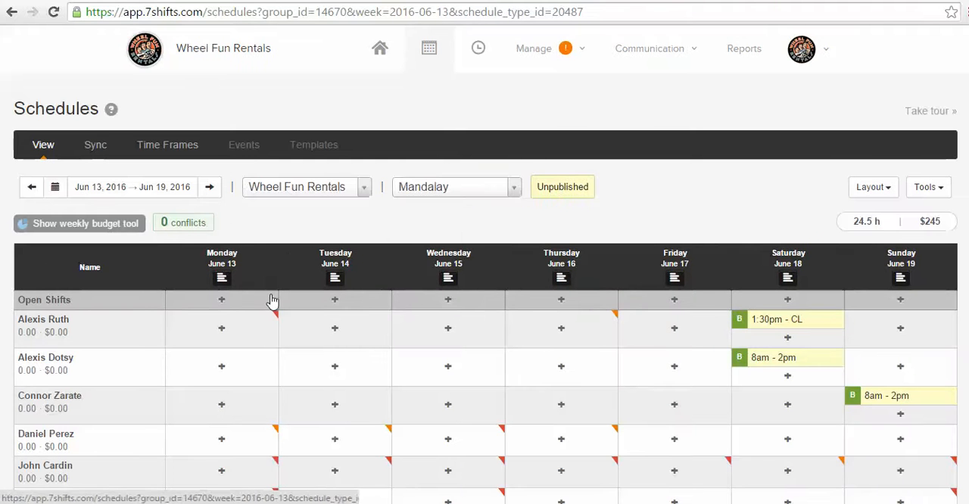
{"action": "left_click", "coordinate": [31, 190]}
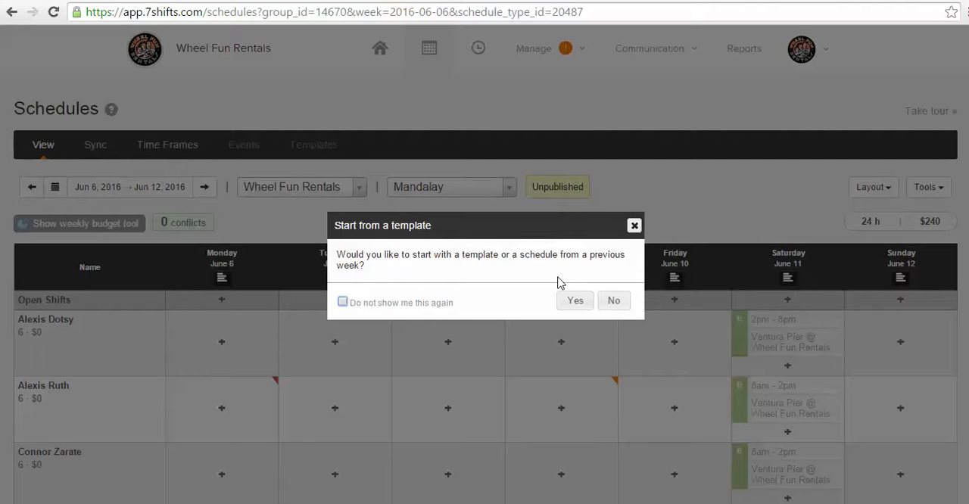
{"action": "left_click", "coordinate": [613, 302]}
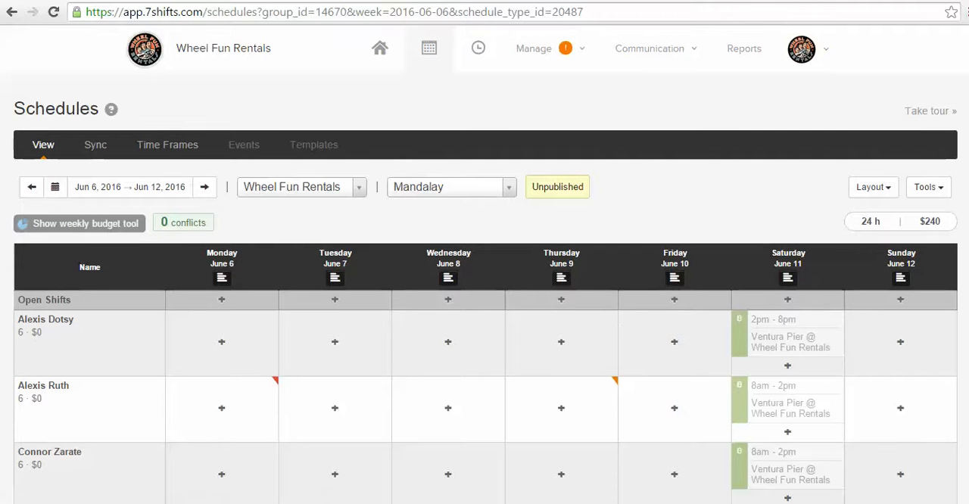
Step: Examine the employees' shifts and availability markers in the Mandalay week schedule and browse the list of other departments
{"action": "scroll", "coordinate": [617, 313], "scroll_direction": "down", "scroll_amount": 3}
{"action": "scroll", "coordinate": [957, 200], "scroll_direction": "up", "scroll_amount": 3}
{"action": "scroll", "coordinate": [485, 302], "scroll_direction": "down", "scroll_amount": 2}
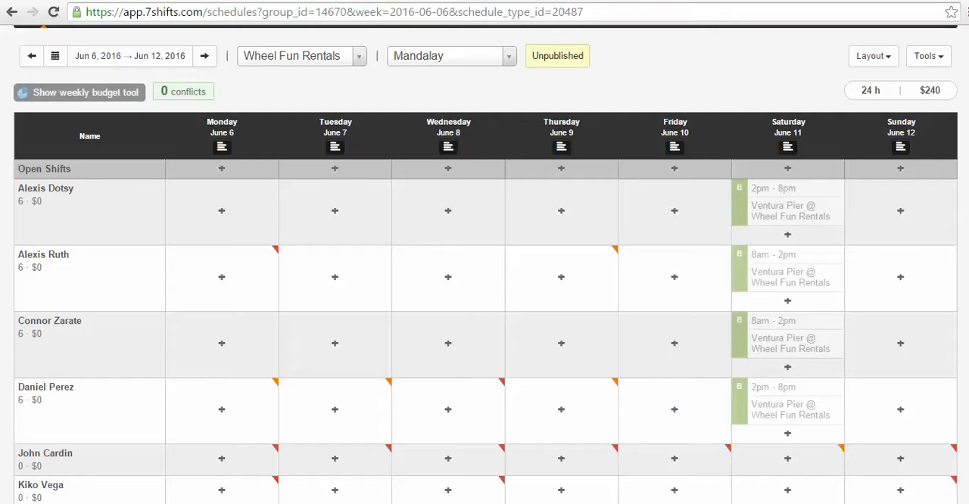
{"action": "scroll", "coordinate": [484, 265], "scroll_direction": "down", "scroll_amount": 2}
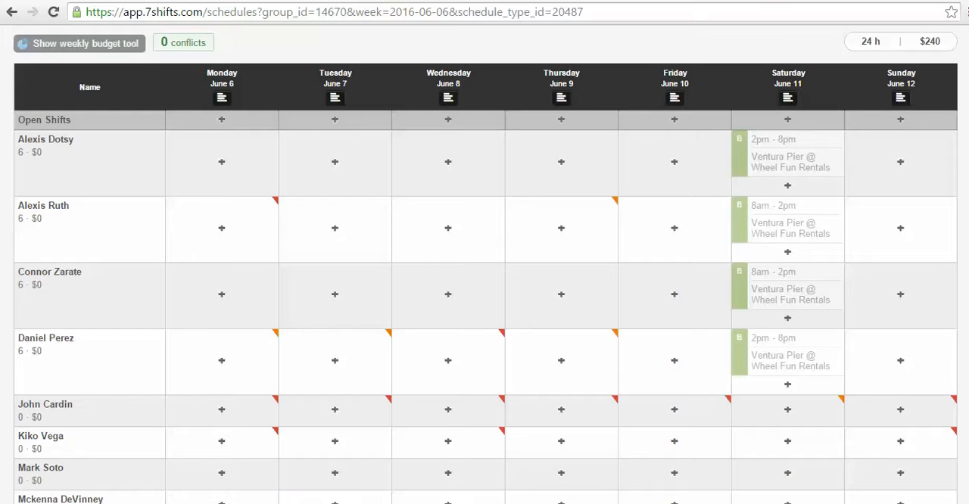
{"action": "scroll", "coordinate": [802, 164], "scroll_direction": "up", "scroll_amount": 2}
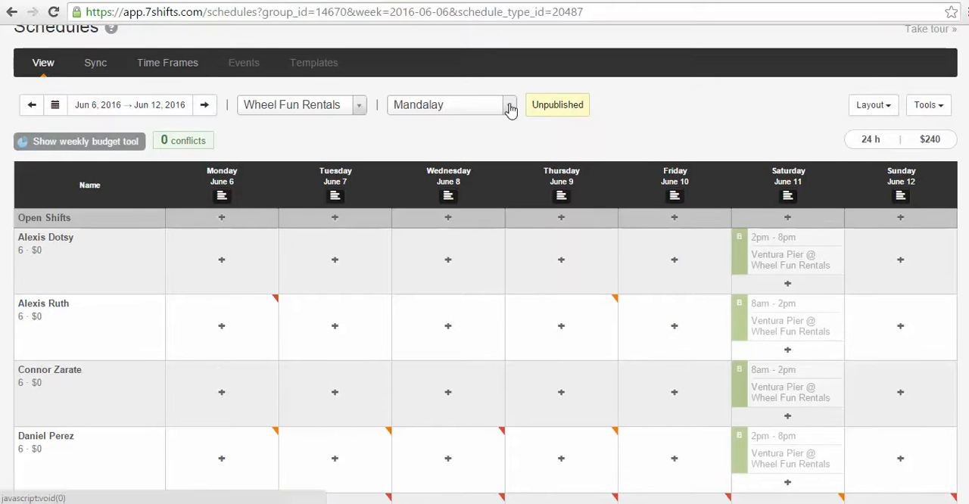
{"action": "left_click", "coordinate": [511, 110]}
{"action": "left_click_drag", "start_coordinate": [510, 198], "coordinate": [518, 258]}
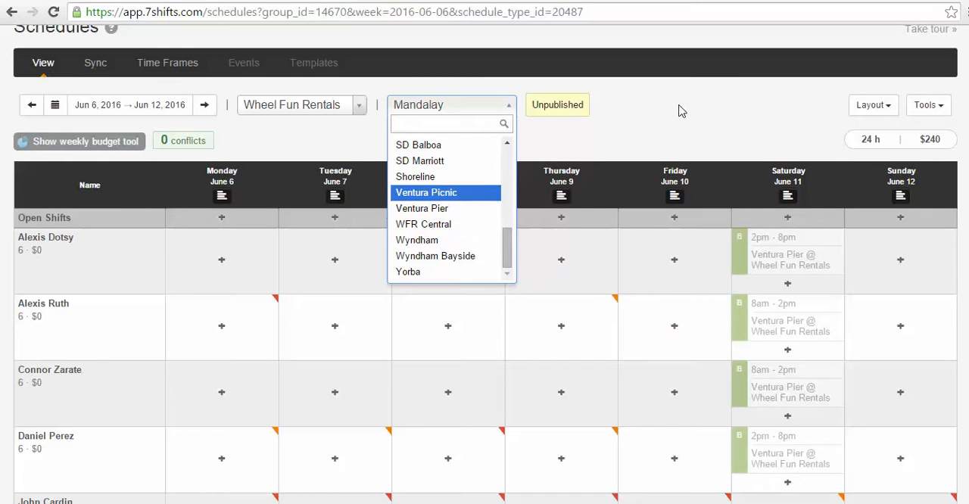
{"action": "left_click", "coordinate": [486, 137]}
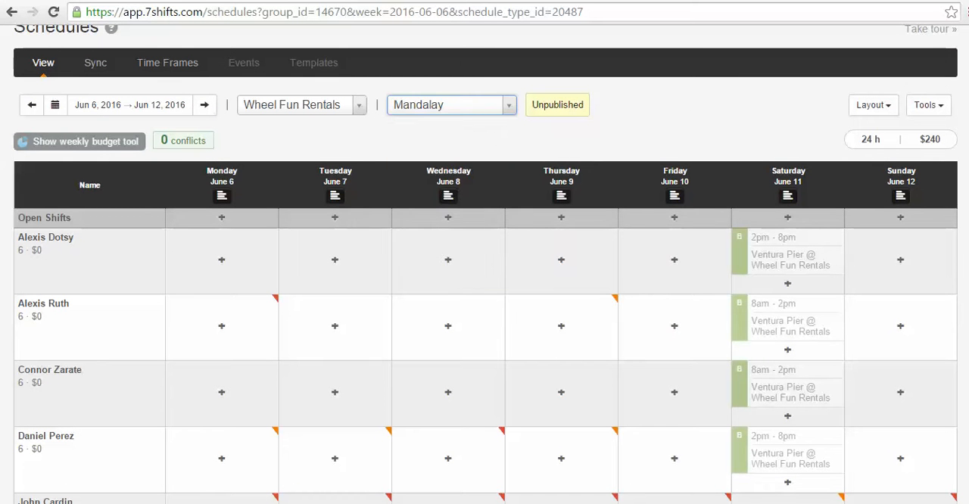
{"action": "scroll", "coordinate": [485, 264], "scroll_direction": "down", "scroll_amount": 1}
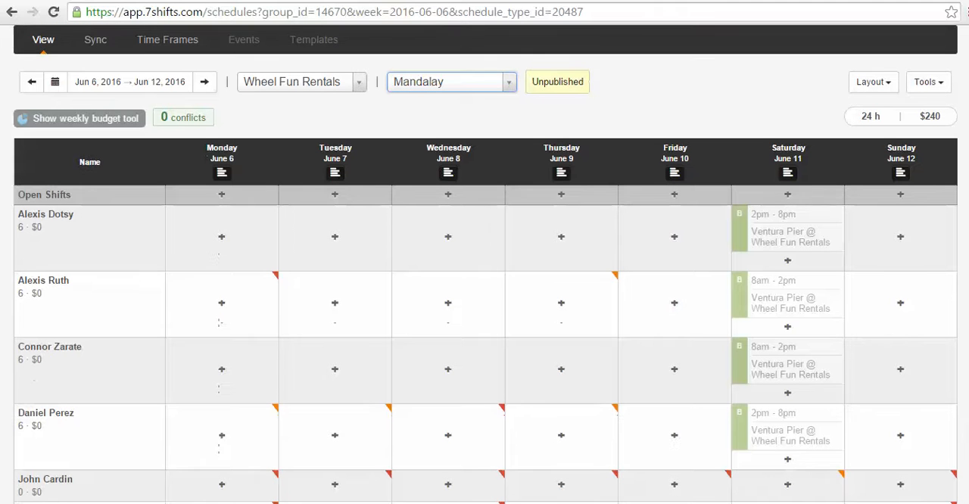
{"action": "scroll", "coordinate": [814, 141], "scroll_direction": "down", "scroll_amount": 2}
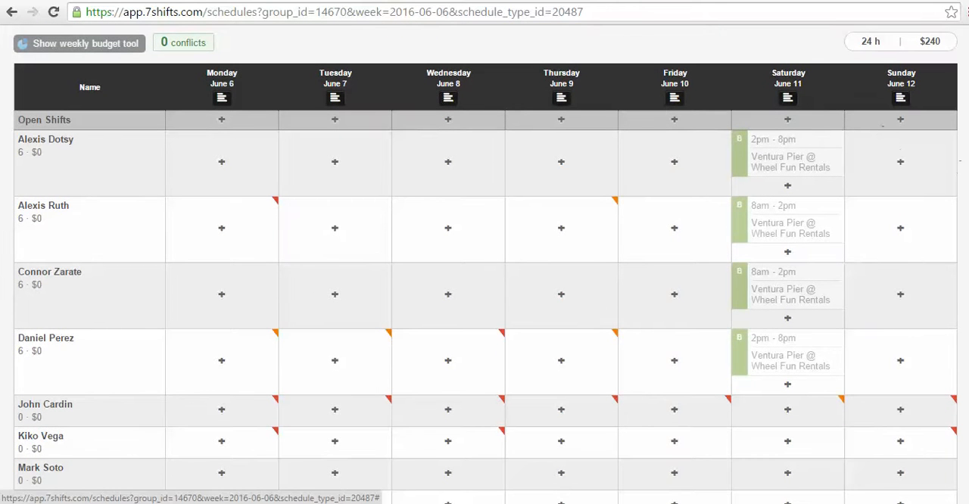
Step: Check the availability and time-off markers for all employees in the Mandalay schedule for Jun 6 to Jun 12, 2016
{"action": "scroll", "coordinate": [484, 263], "scroll_direction": "down", "scroll_amount": 1}
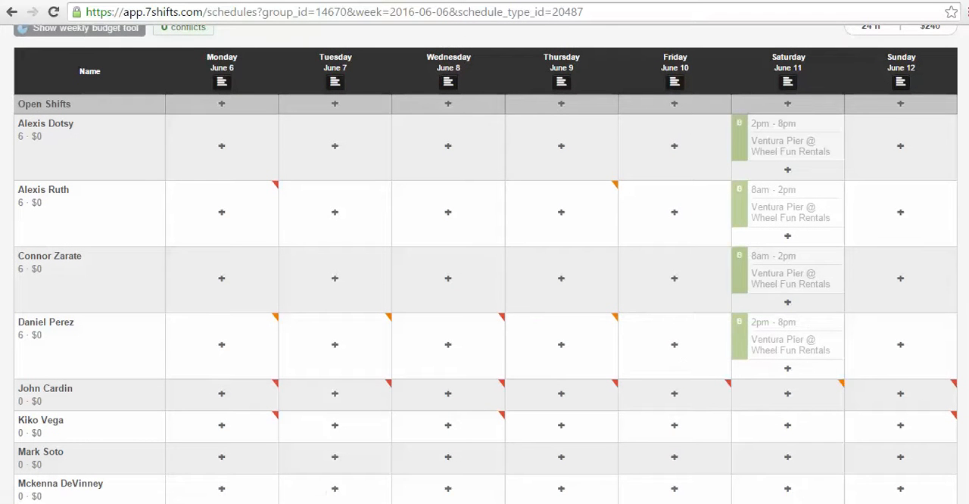
{"action": "scroll", "coordinate": [936, 360], "scroll_direction": "down", "scroll_amount": 5}
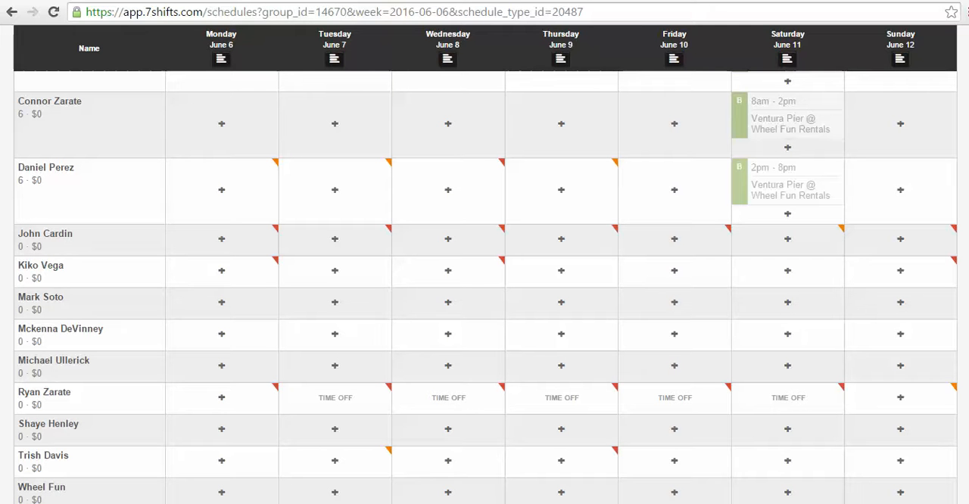
{"action": "mouse_move", "coordinate": [530, 242]}
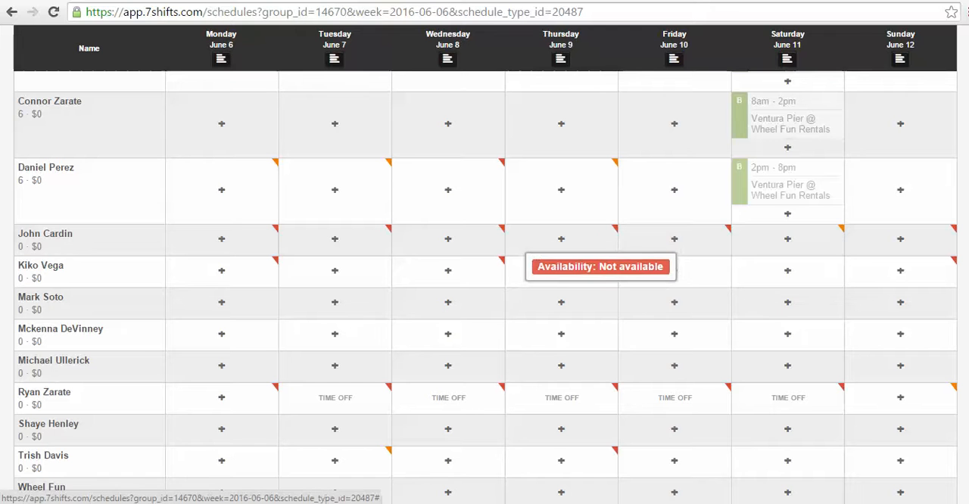
{"action": "scroll", "coordinate": [959, 76], "scroll_direction": "up", "scroll_amount": 5}
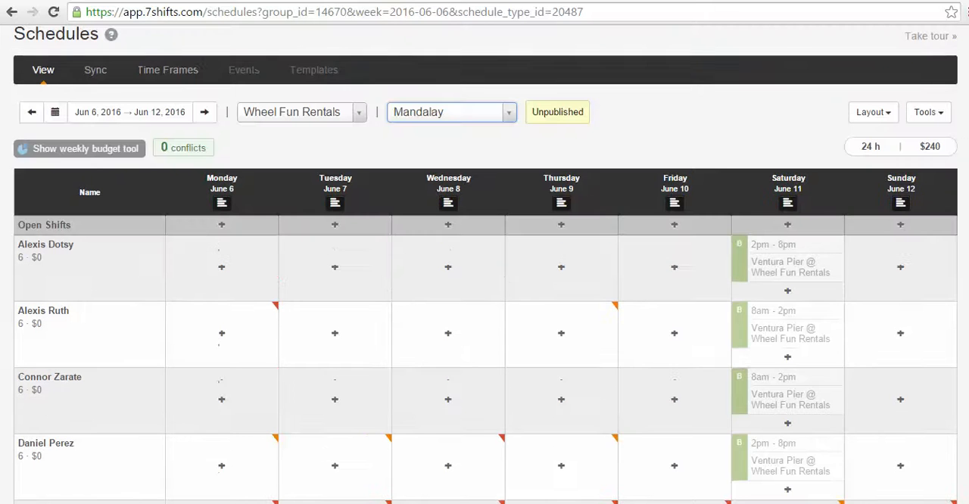
{"action": "scroll", "coordinate": [959, 77], "scroll_direction": "up", "scroll_amount": 2}
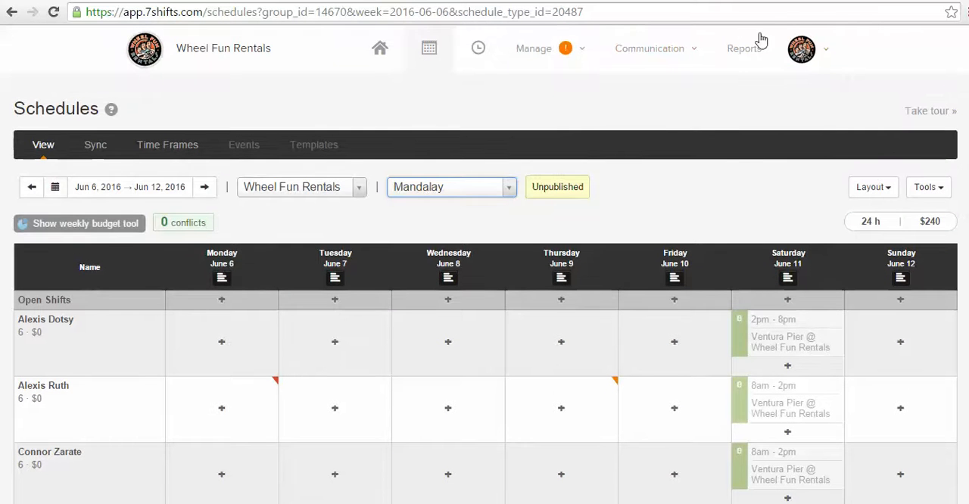
Step: Open the pending employee availability requests and view the decline and approve message dialogs, cancelling both
{"action": "mouse_move", "coordinate": [577, 59]}
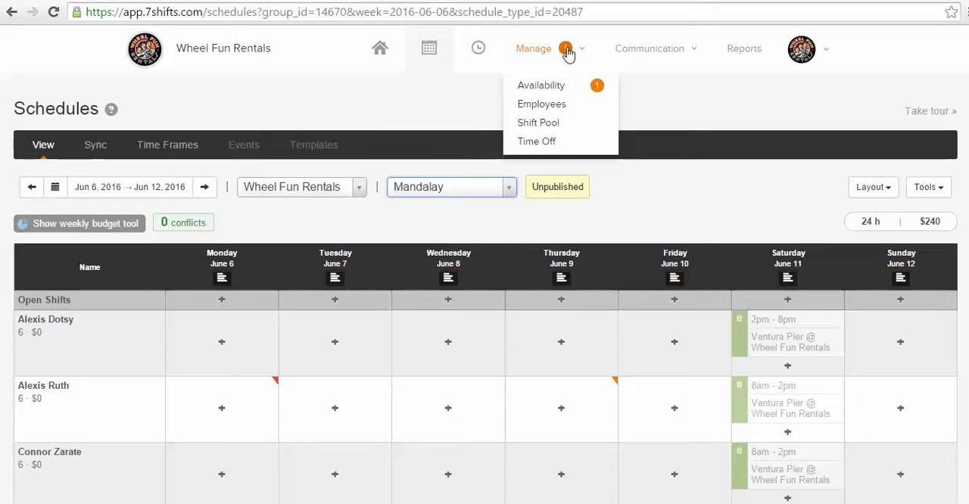
{"action": "left_click", "coordinate": [541, 87]}
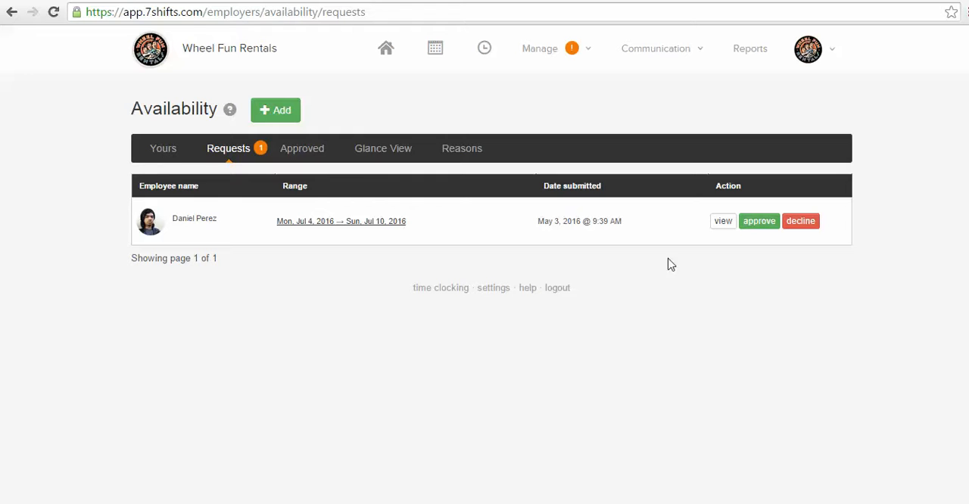
{"action": "left_click", "coordinate": [801, 222]}
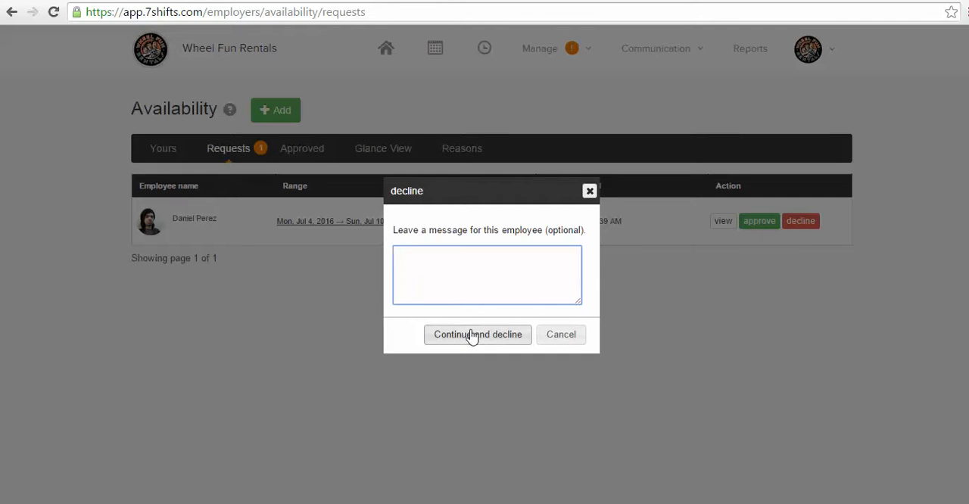
{"action": "left_click", "coordinate": [577, 334]}
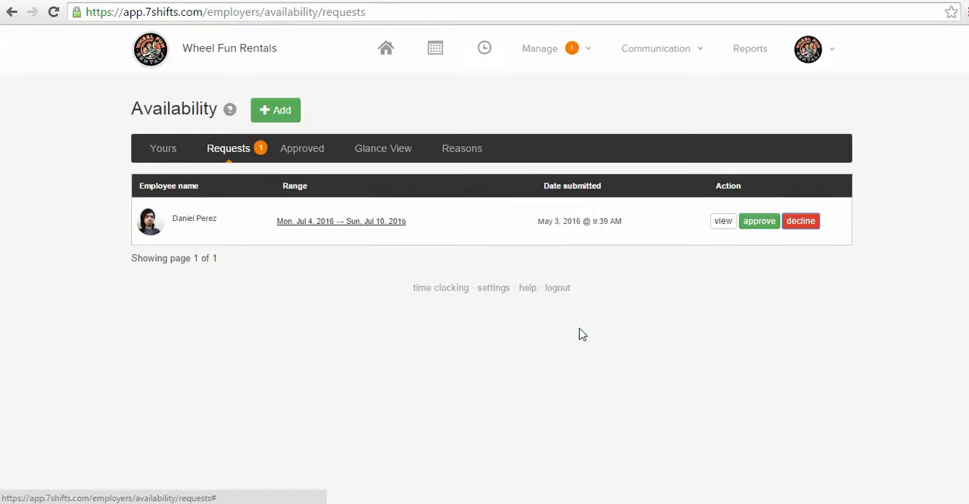
{"action": "left_click", "coordinate": [766, 224]}
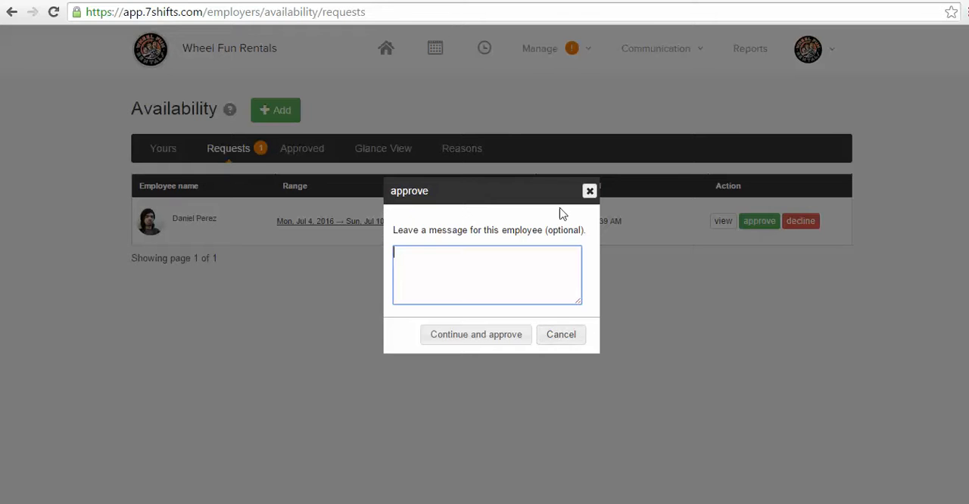
{"action": "left_click", "coordinate": [578, 341]}
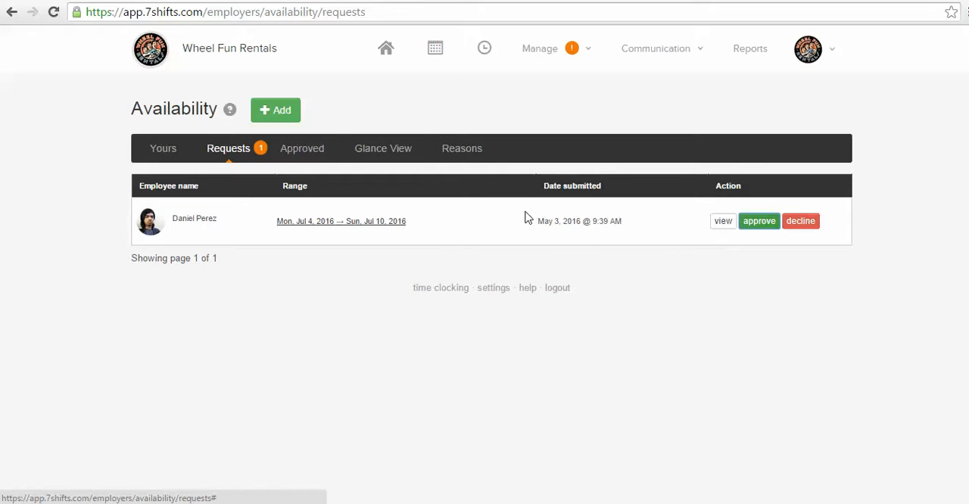
Step: Return to the schedules, reopen the Mandalay department's week and decline starting from a template
{"action": "left_click", "coordinate": [434, 50]}
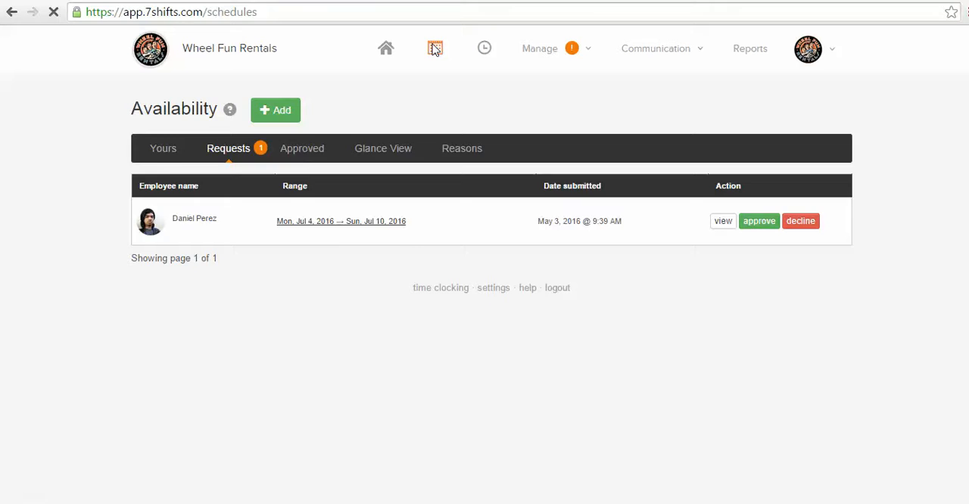
{"action": "left_click", "coordinate": [553, 56]}
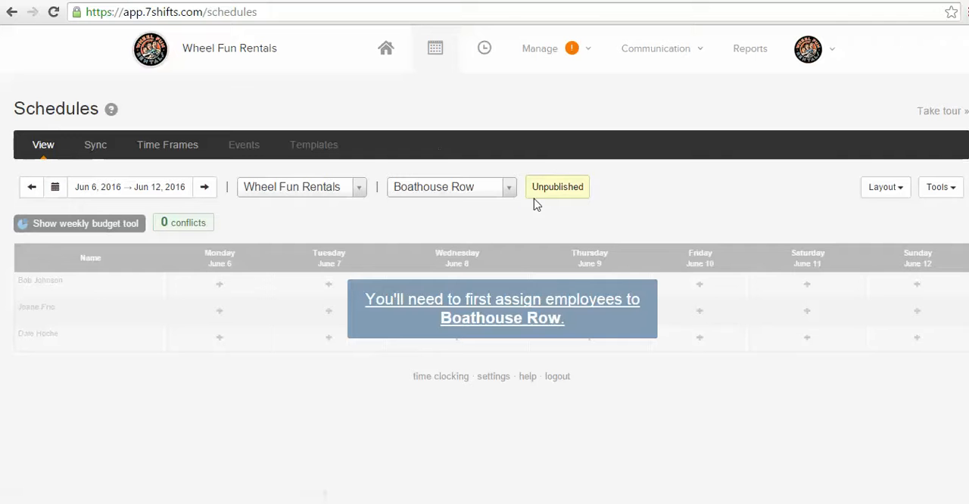
{"action": "left_click", "coordinate": [510, 191]}
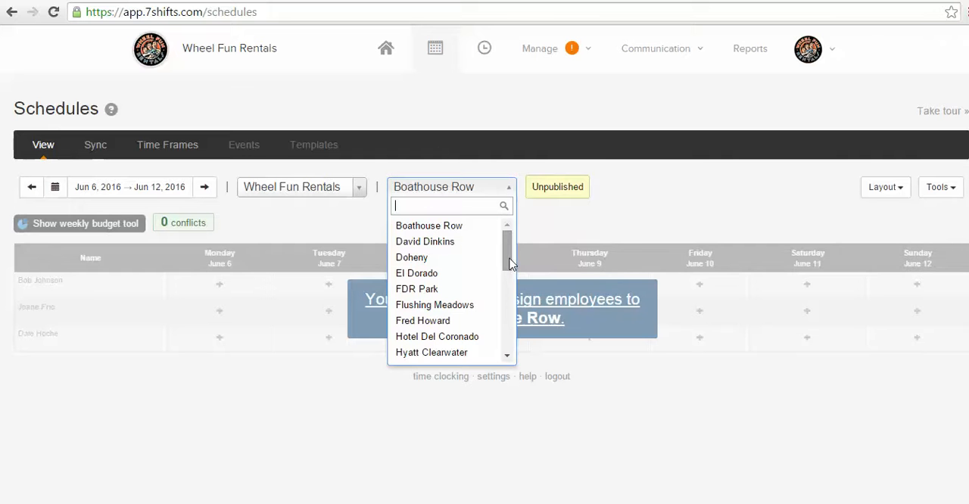
{"action": "left_click_drag", "start_coordinate": [508, 257], "coordinate": [519, 367]}
{"action": "scroll", "coordinate": [505, 303], "scroll_direction": "up", "scroll_amount": 3}
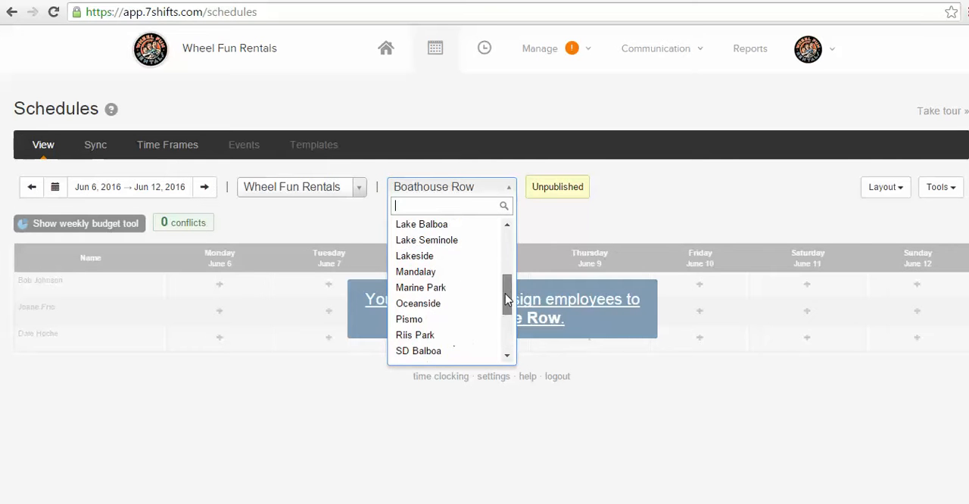
{"action": "left_click", "coordinate": [445, 309]}
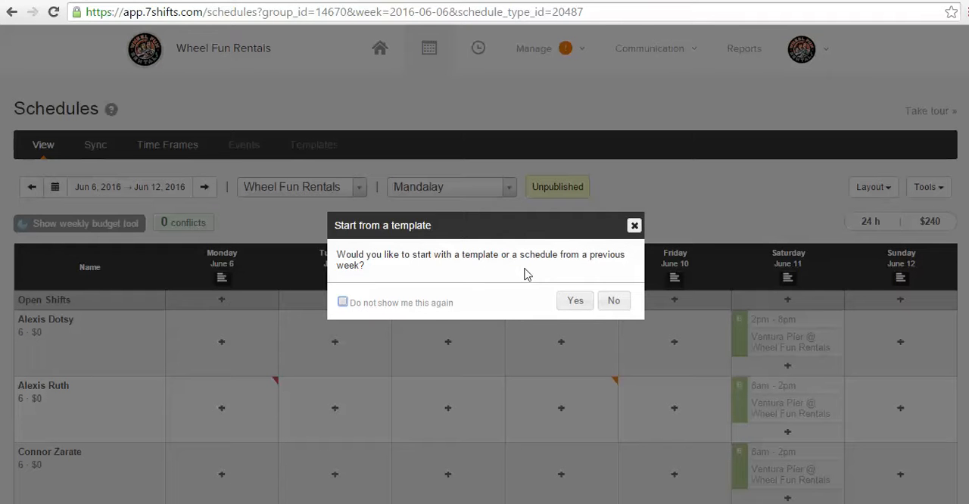
{"action": "left_click", "coordinate": [617, 300]}
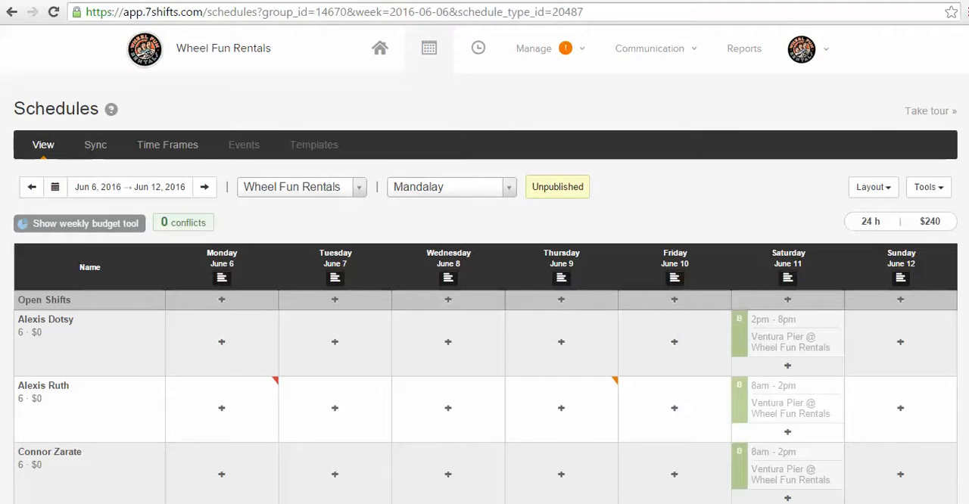
Step: Review the Mandalay employee rows and inspect the preset Bike Clerk shift times for an available employee on Saturday, June 11, without saving a shift
{"action": "scroll", "coordinate": [484, 303], "scroll_direction": "down", "scroll_amount": 4}
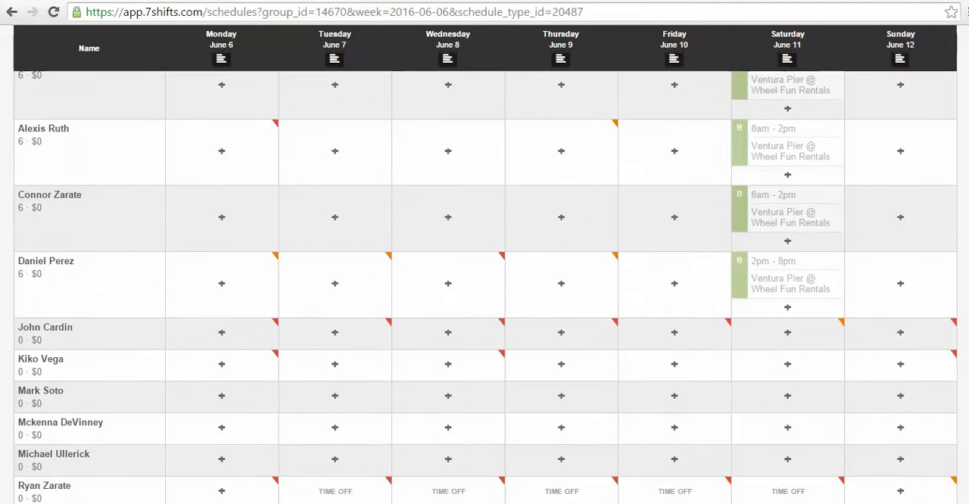
{"action": "scroll", "coordinate": [484, 303], "scroll_direction": "down", "scroll_amount": 1}
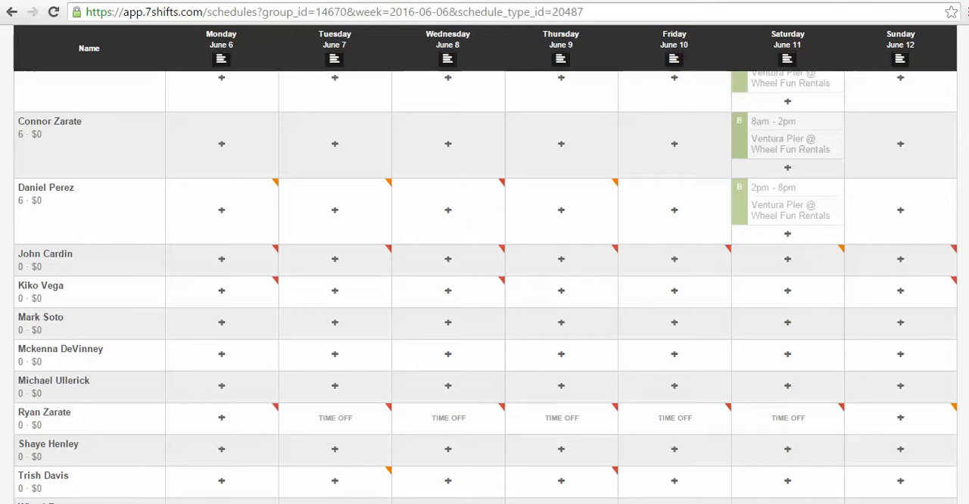
{"action": "scroll", "coordinate": [485, 286], "scroll_direction": "down", "scroll_amount": 1}
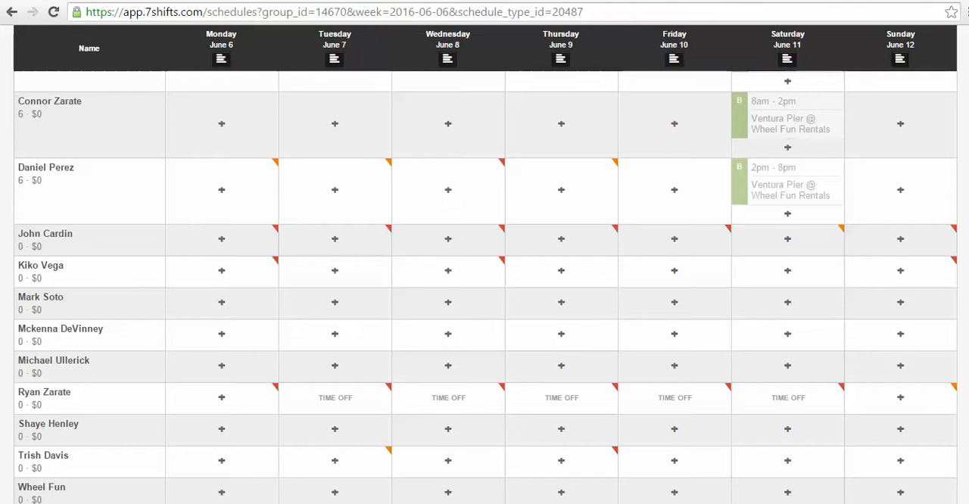
{"action": "scroll", "coordinate": [964, 240], "scroll_direction": "up", "scroll_amount": 3}
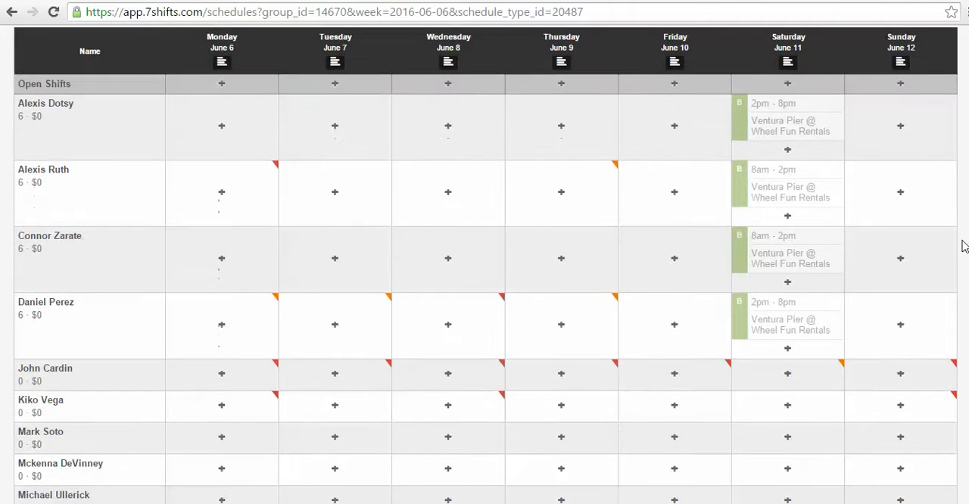
{"action": "scroll", "coordinate": [961, 258], "scroll_direction": "down", "scroll_amount": 2}
{"action": "mouse_move", "coordinate": [821, 292]}
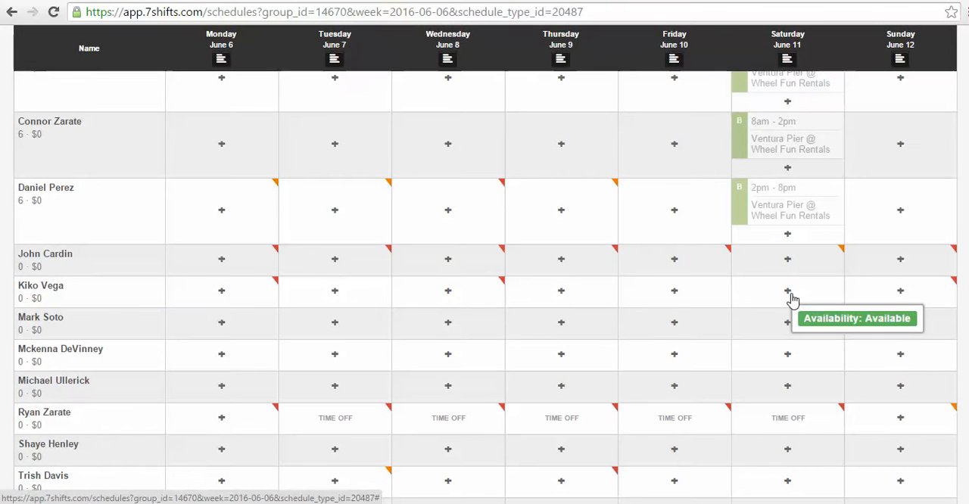
{"action": "left_click", "coordinate": [788, 292]}
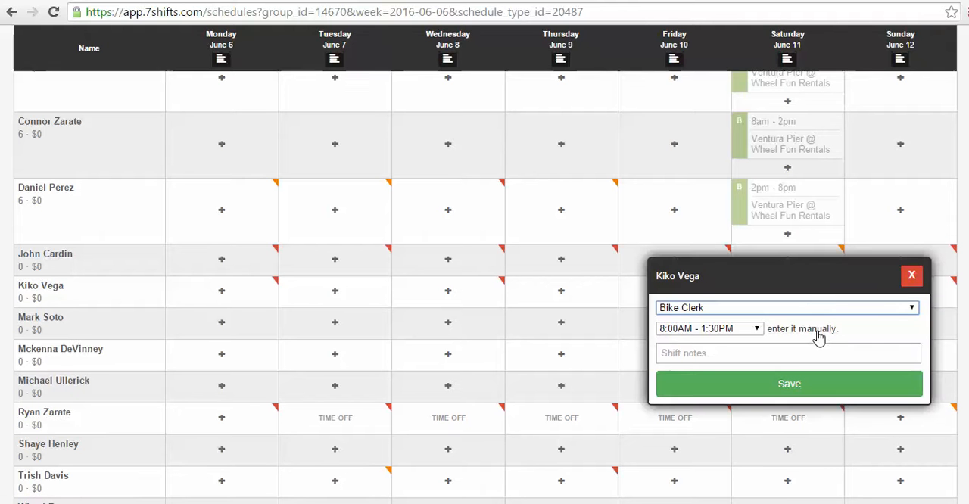
{"action": "left_click", "coordinate": [757, 331]}
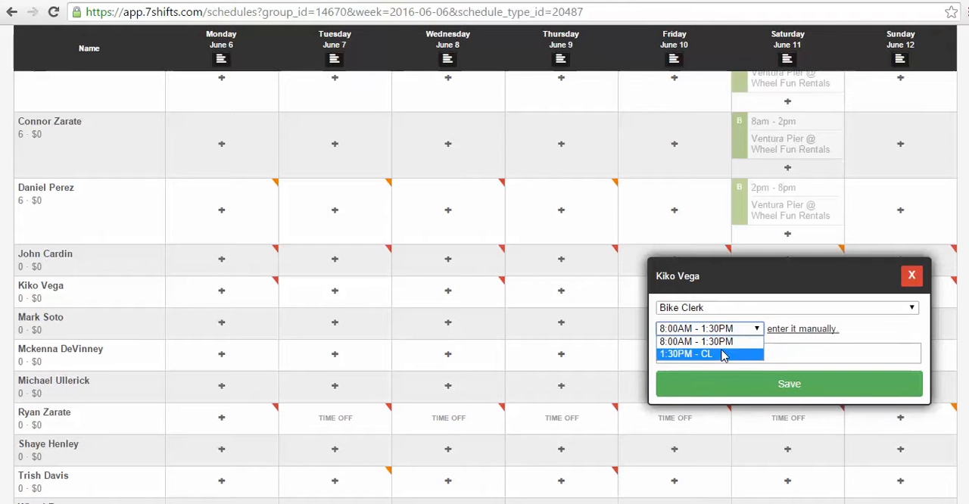
{"action": "left_click", "coordinate": [912, 276]}
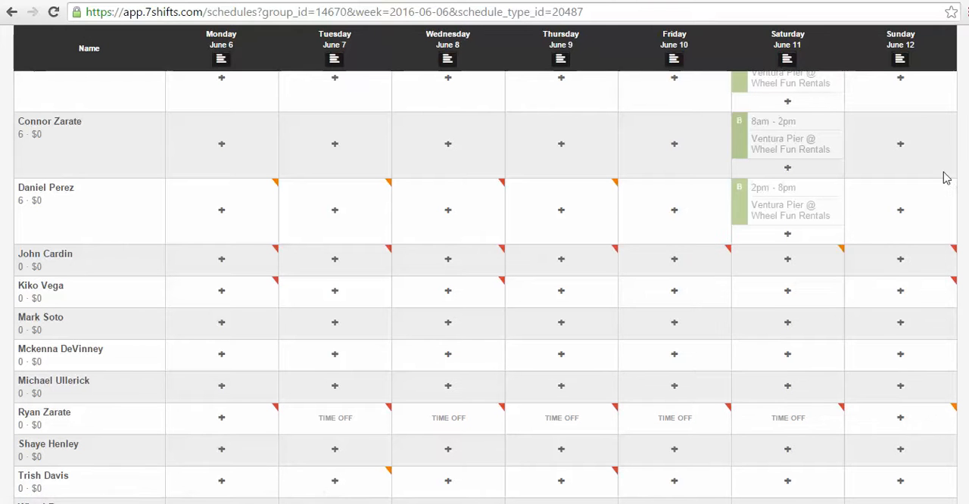
Step: Open the schedule time frames and display those of the Mandalay department
{"action": "scroll", "coordinate": [946, 178], "scroll_direction": "up", "scroll_amount": 5}
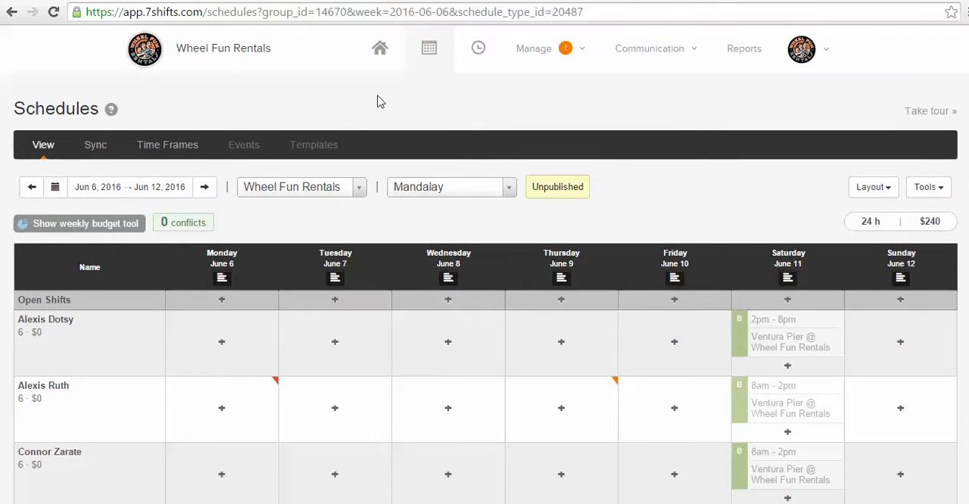
{"action": "left_click", "coordinate": [174, 151]}
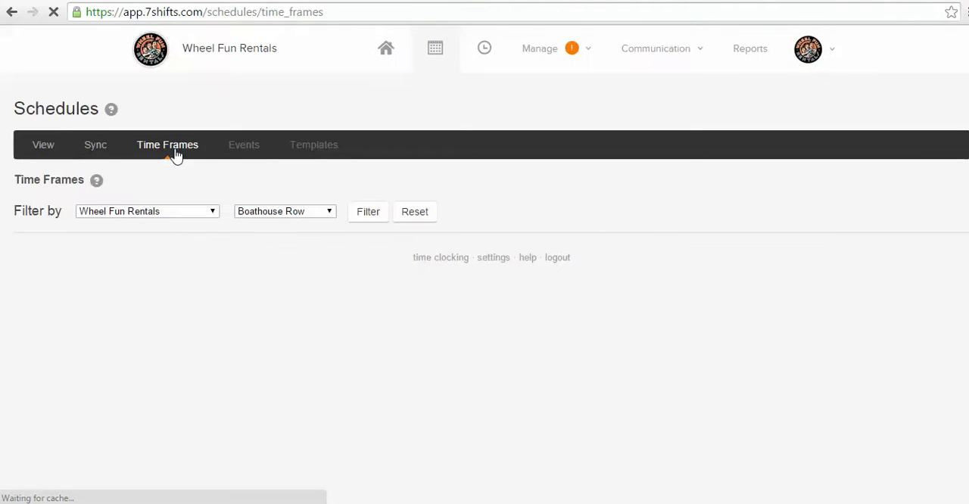
{"action": "left_click", "coordinate": [338, 216]}
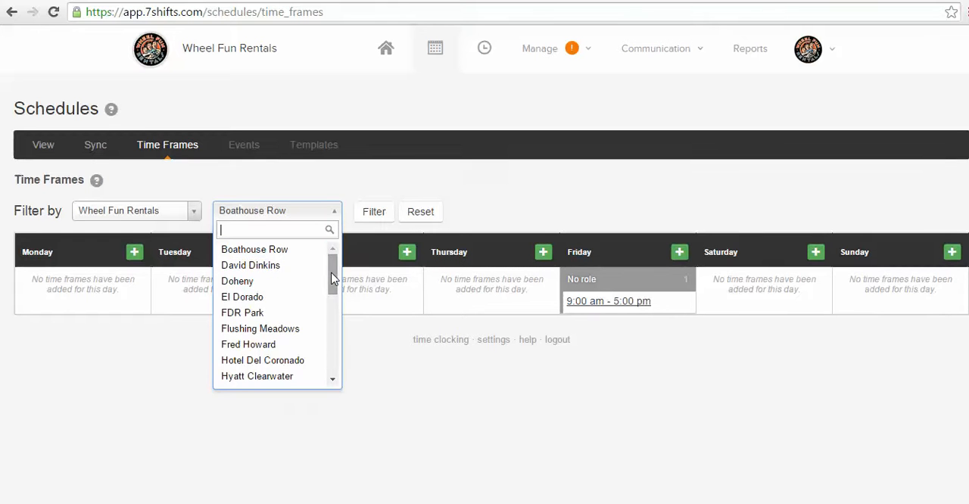
{"action": "left_click_drag", "start_coordinate": [333, 278], "coordinate": [333, 324]}
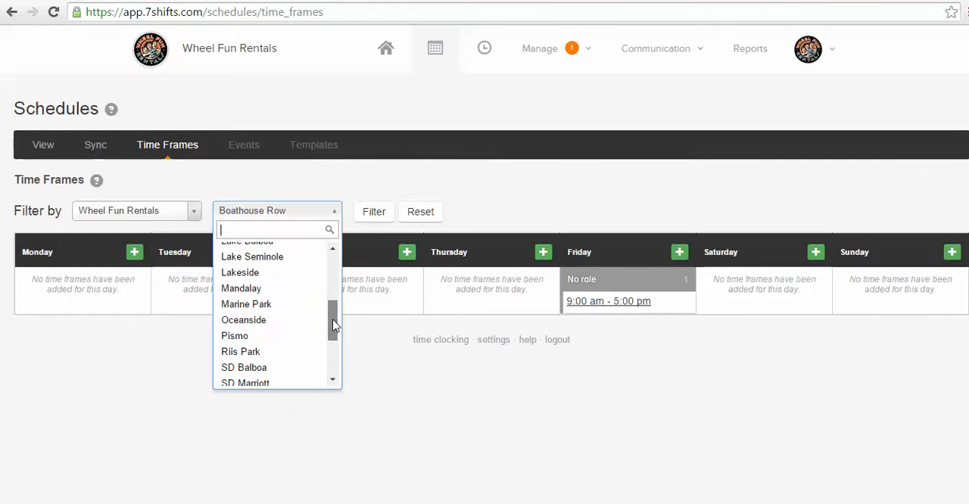
{"action": "left_click", "coordinate": [257, 288]}
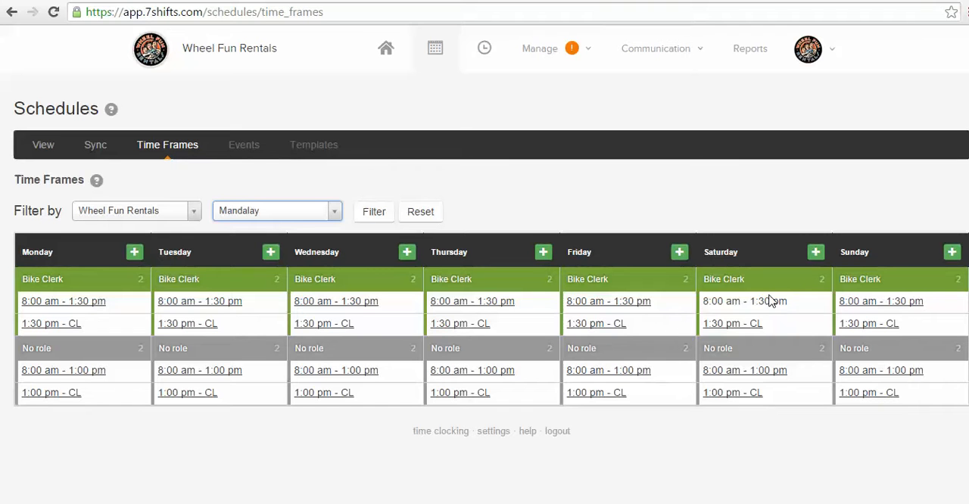
Step: Create a new Mandalay time frame from 9:00 am to 5:00 pm, limited to Saturday and Sunday
{"action": "left_click", "coordinate": [815, 257]}
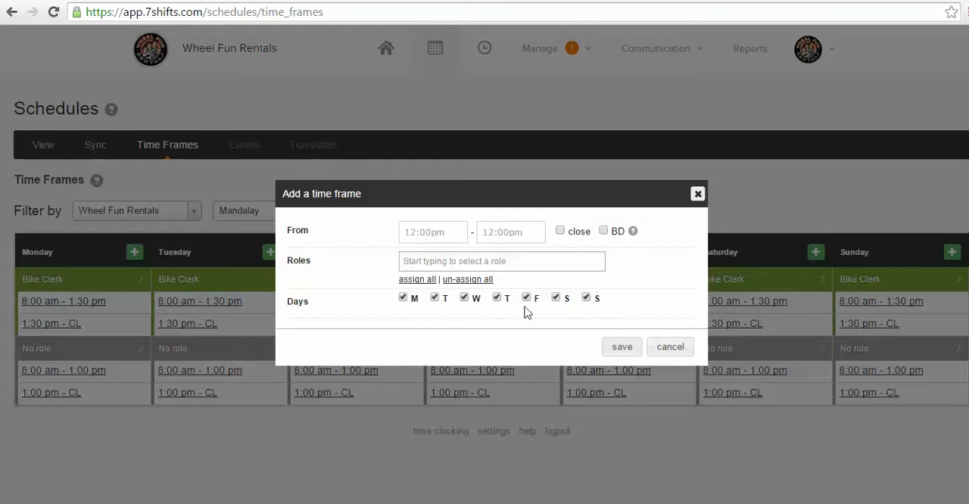
{"action": "left_click", "coordinate": [402, 299]}
{"action": "left_click", "coordinate": [446, 231]}
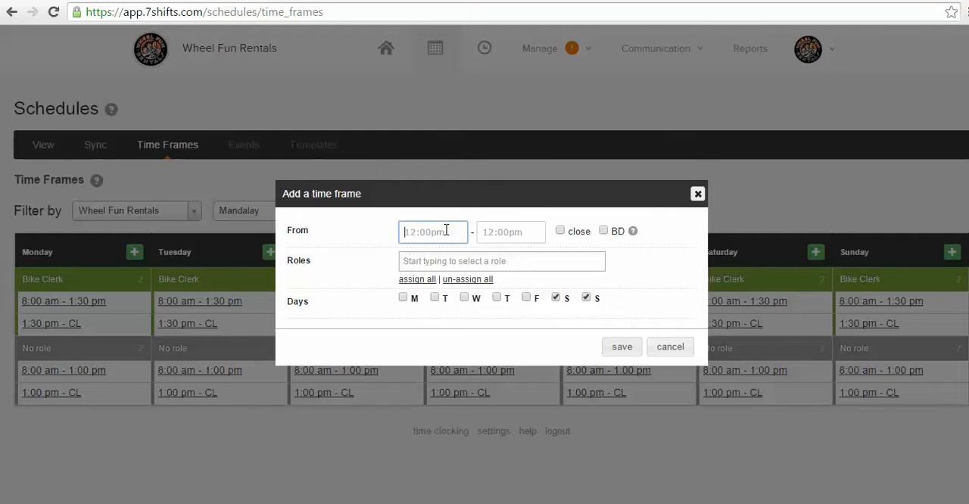
{"action": "type", "text": "9:"}
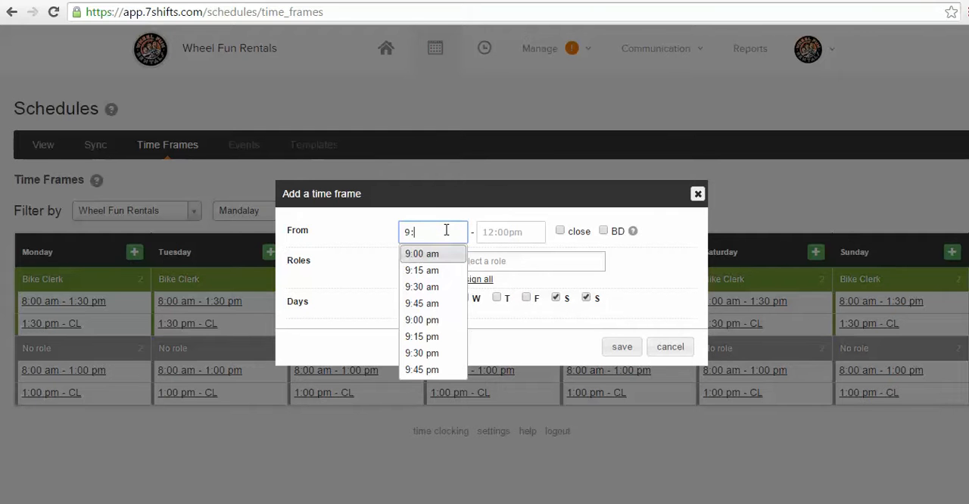
{"action": "type", "text": "00"}
{"action": "left_click", "coordinate": [444, 255]}
{"action": "left_click", "coordinate": [490, 240]}
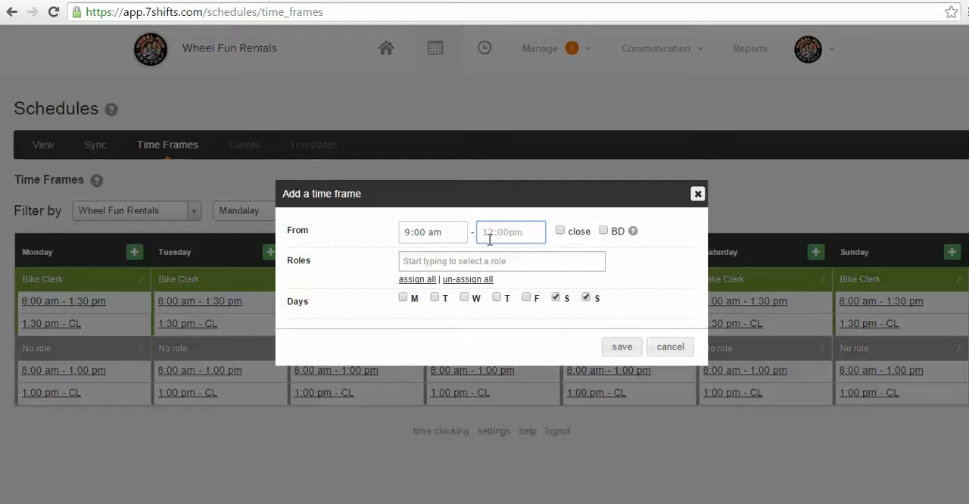
{"action": "type", "text": "5"}
{"action": "left_click", "coordinate": [501, 254]}
Step: Assign only the Bike Clerk role to the new time frame, removing the Mechanic role tried alongside it, and save it
{"action": "left_click", "coordinate": [546, 267]}
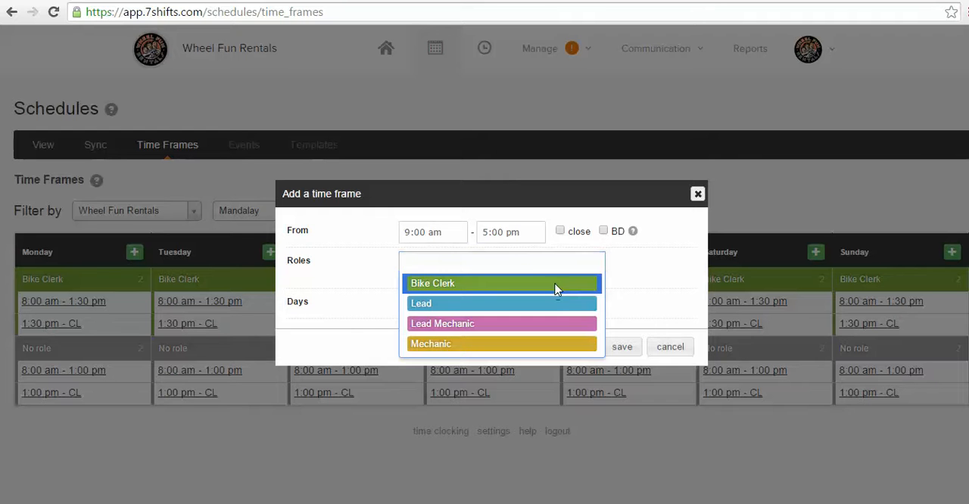
{"action": "left_click", "coordinate": [557, 286]}
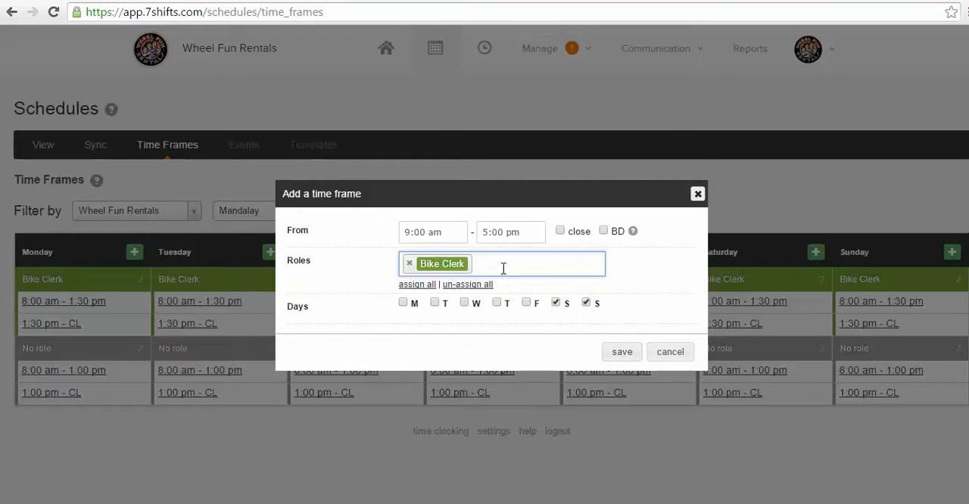
{"action": "type", "text": "m"}
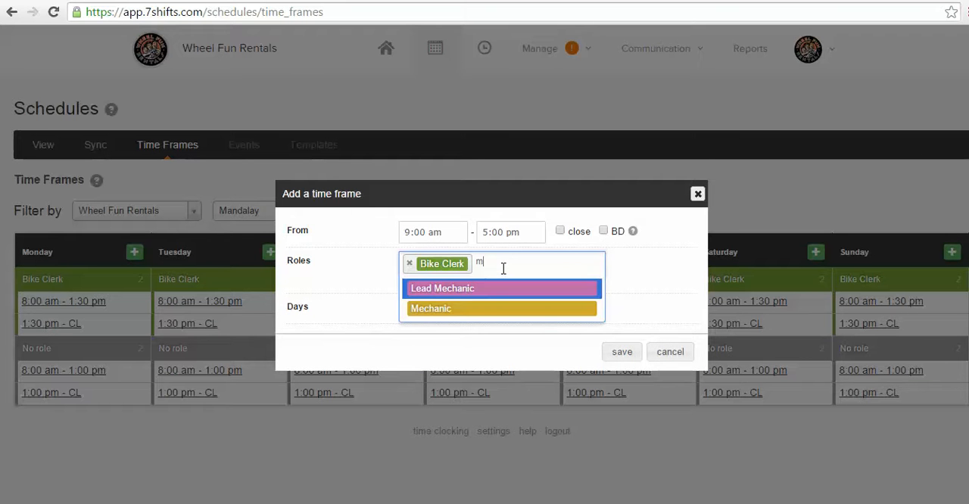
{"action": "left_click", "coordinate": [508, 311]}
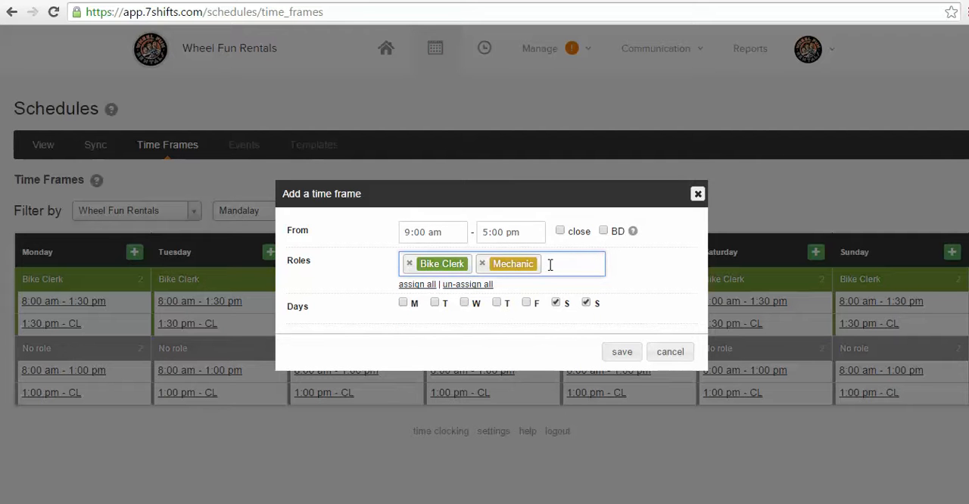
{"action": "left_click", "coordinate": [483, 263]}
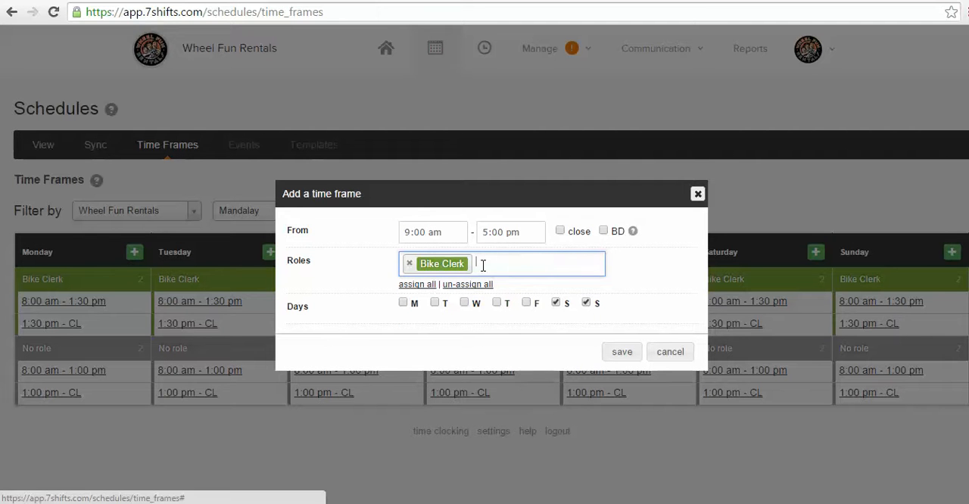
{"action": "left_click", "coordinate": [630, 355]}
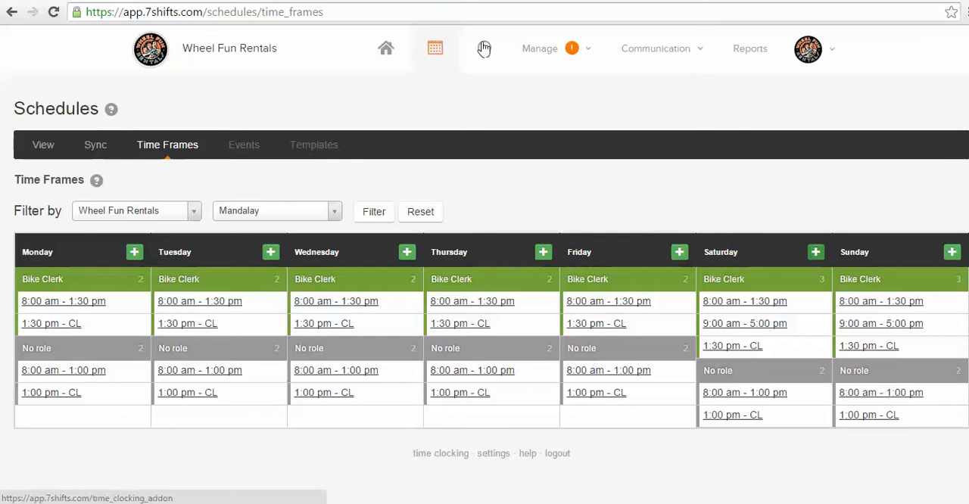
Step: Return to the schedules, display the Mandalay department's week of June 6 to 12, 2016, and decline starting from a template
{"action": "left_click", "coordinate": [435, 52]}
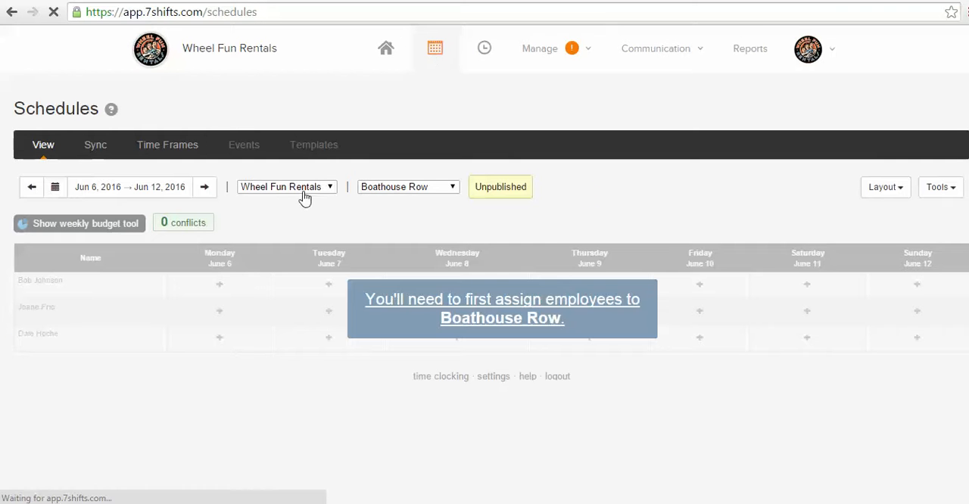
{"action": "left_click", "coordinate": [504, 195]}
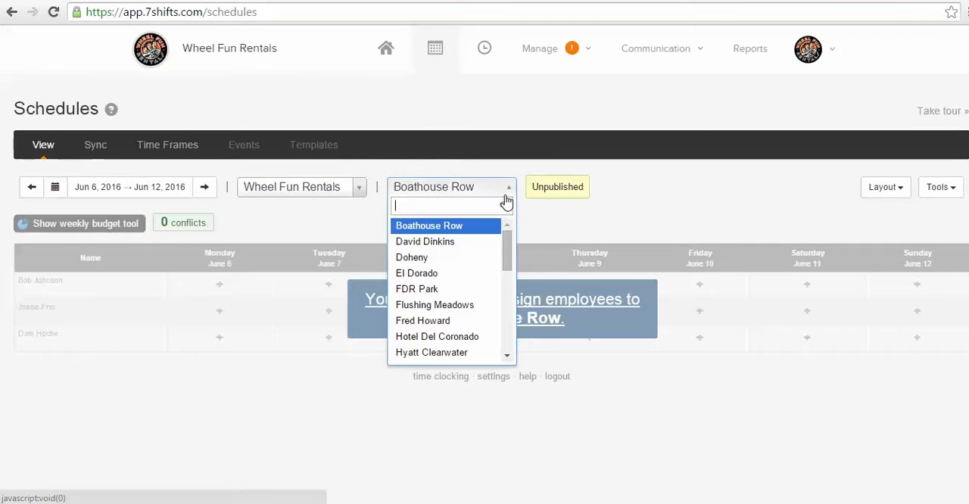
{"action": "left_click_drag", "start_coordinate": [509, 254], "coordinate": [508, 288]}
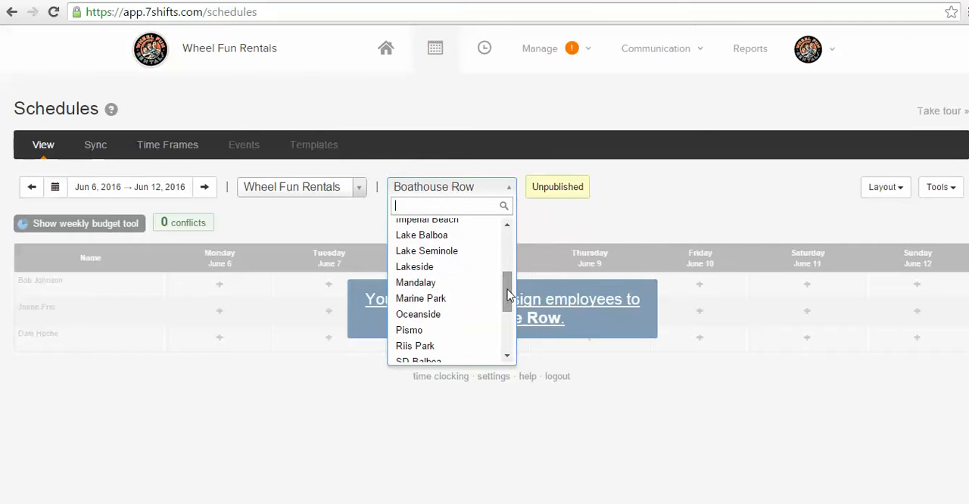
{"action": "left_click", "coordinate": [450, 285]}
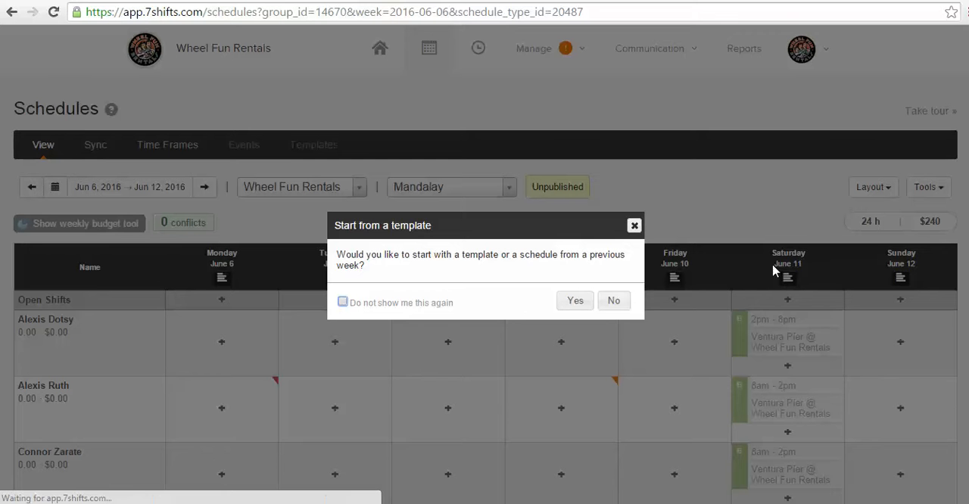
{"action": "left_click", "coordinate": [614, 301]}
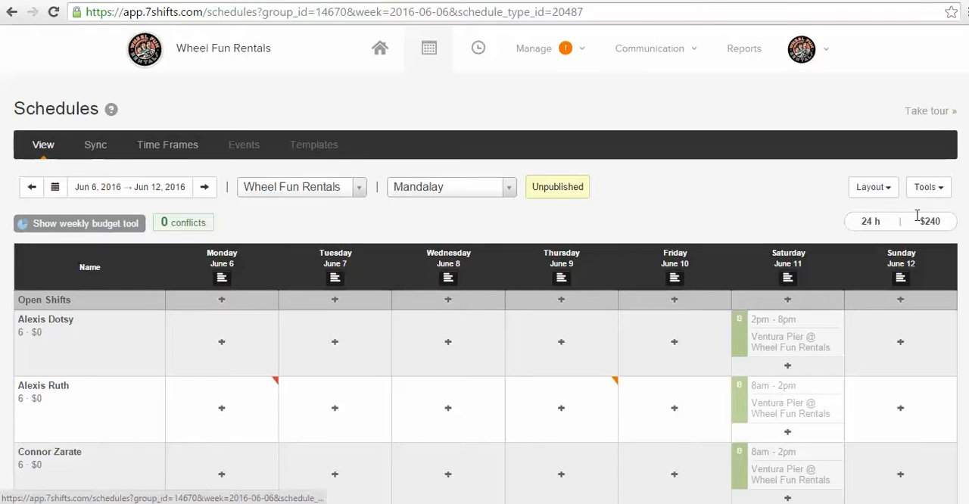
Step: Start a Saturday, June 11 Bike Clerk shift of 8:00AM - 1:30PM for the second employee below the last Ventura Pier shift
{"action": "scroll", "coordinate": [899, 368], "scroll_direction": "down", "scroll_amount": 5}
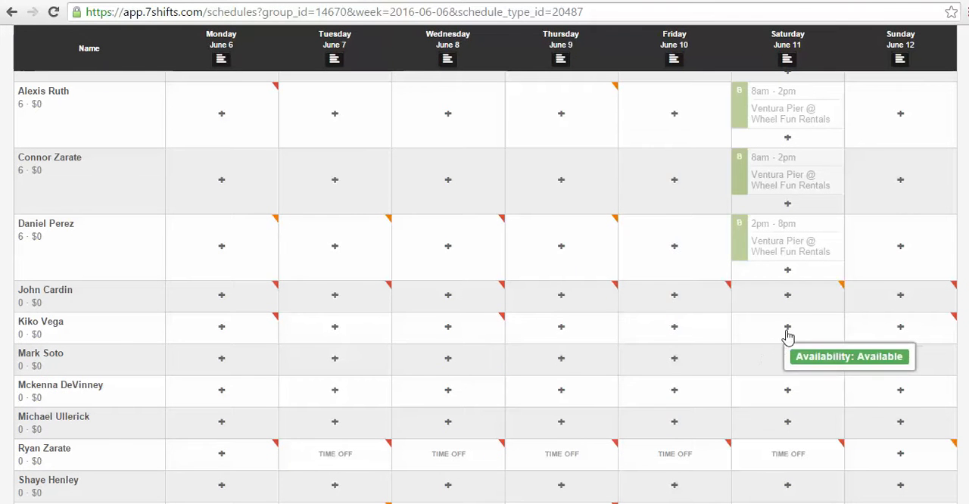
{"action": "left_click", "coordinate": [788, 331]}
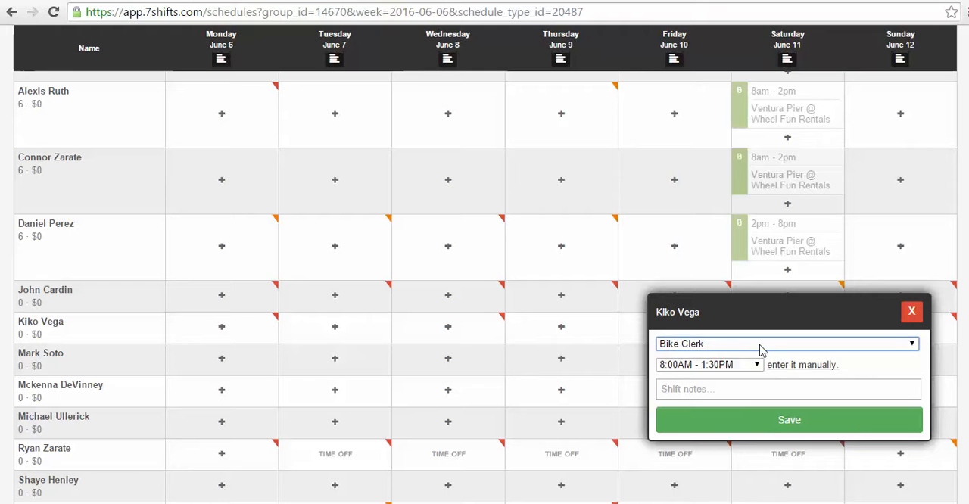
{"action": "left_click", "coordinate": [760, 349]}
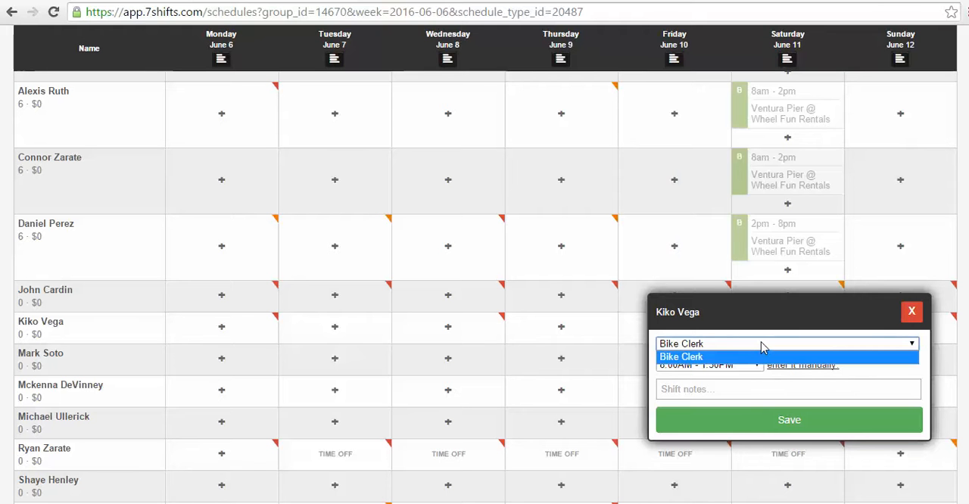
{"action": "left_click", "coordinate": [763, 347]}
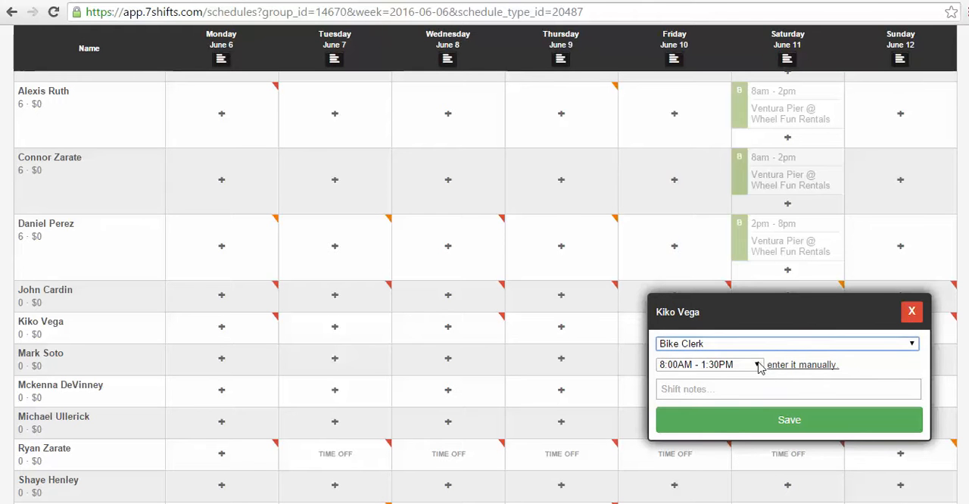
{"action": "left_click", "coordinate": [758, 365]}
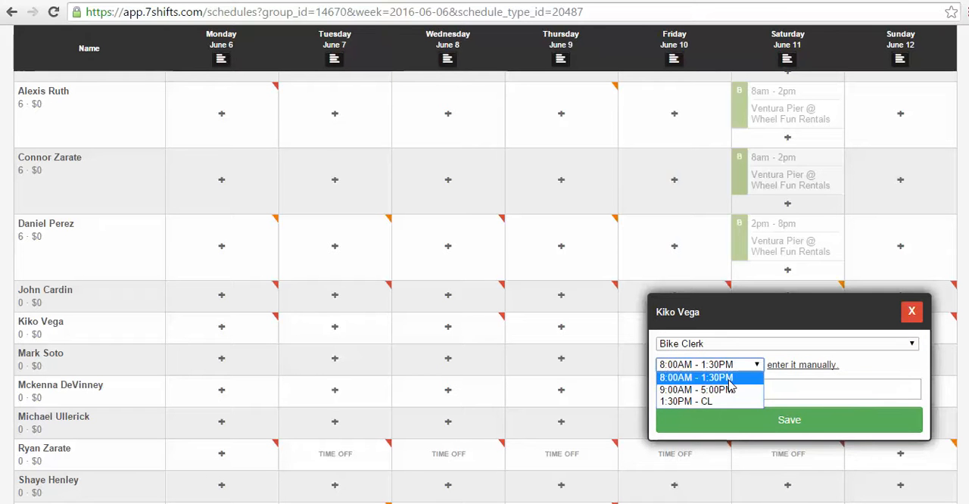
{"action": "left_click", "coordinate": [729, 378]}
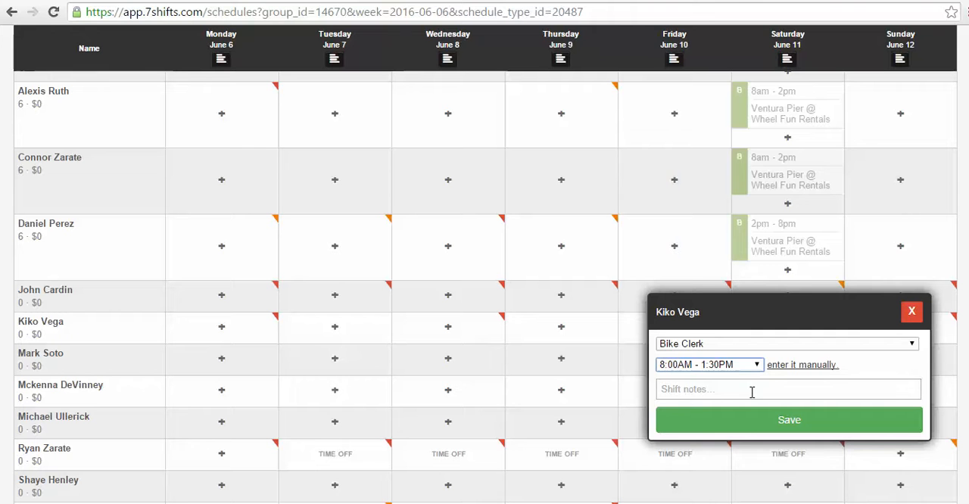
Step: Add the shift note "Group at 2pm" to the Saturday morning shift and save it
{"action": "left_click", "coordinate": [751, 391]}
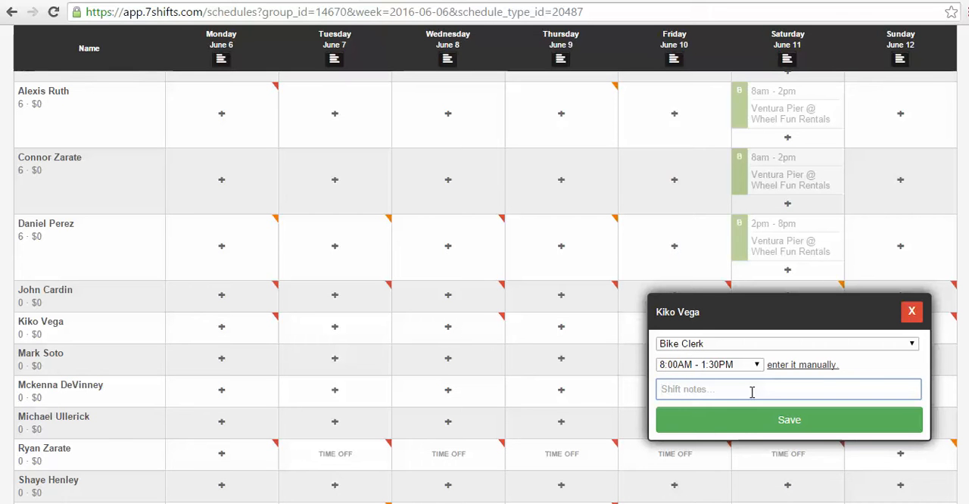
{"action": "type", "text": "Group at"}
{"action": "type", "text": "2pm"}
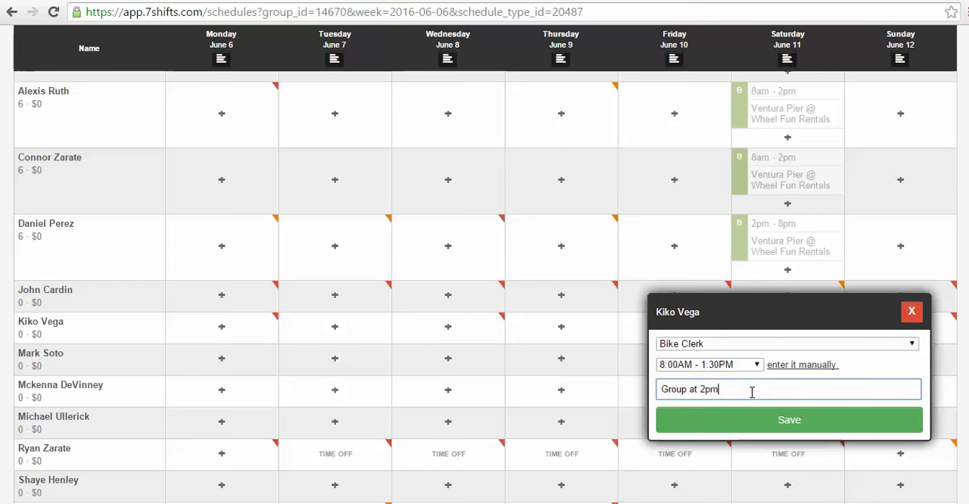
{"action": "left_click", "coordinate": [787, 425]}
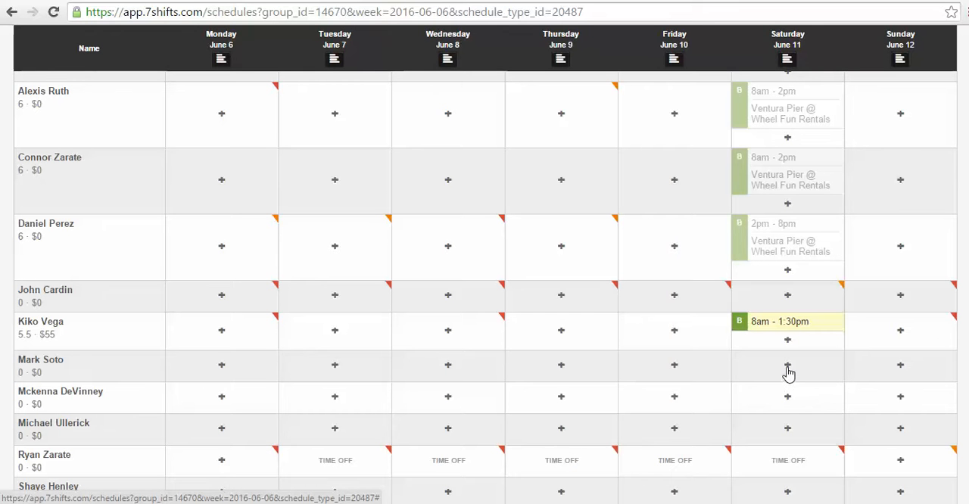
Step: Save a Saturday, June 11 Bike Clerk shift of 1:30PM - CL noted "Group at 3" for the employee two rows below the 8am - 1:30pm shift
{"action": "left_click", "coordinate": [787, 398]}
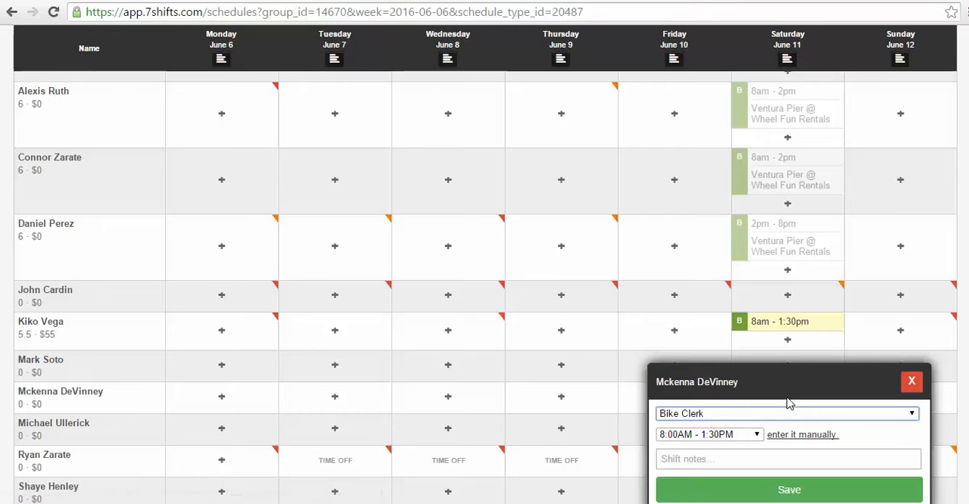
{"action": "left_click", "coordinate": [757, 435]}
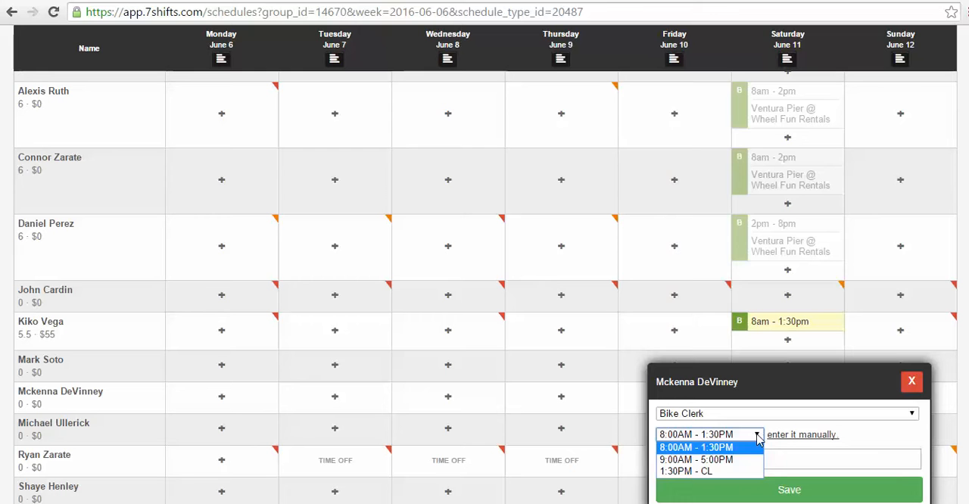
{"action": "left_click", "coordinate": [728, 472]}
{"action": "left_click", "coordinate": [727, 466]}
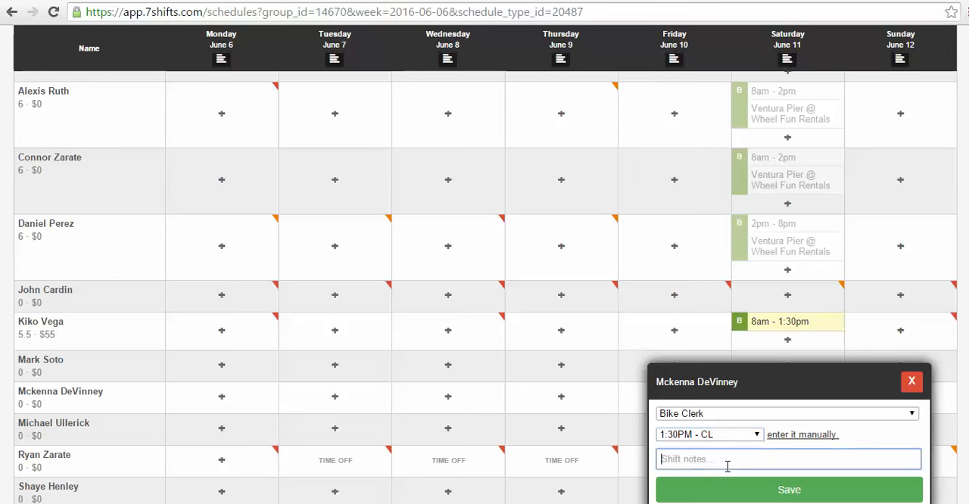
{"action": "type", "text": "Group at 3"}
{"action": "left_click", "coordinate": [768, 493]}
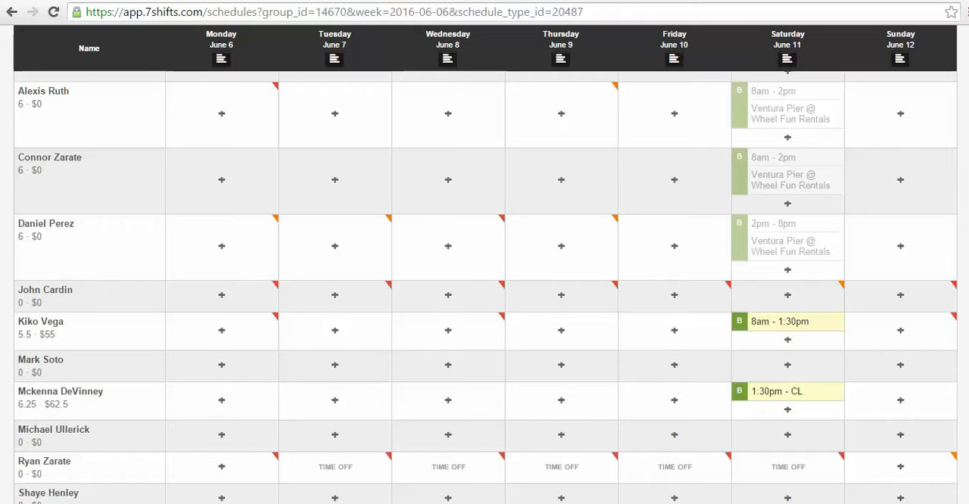
Step: Move the Saturday 1:30pm - CL shift to the employee directly above the one working 8am - 1:30pm
{"action": "scroll", "coordinate": [484, 288], "scroll_direction": "down", "scroll_amount": 2}
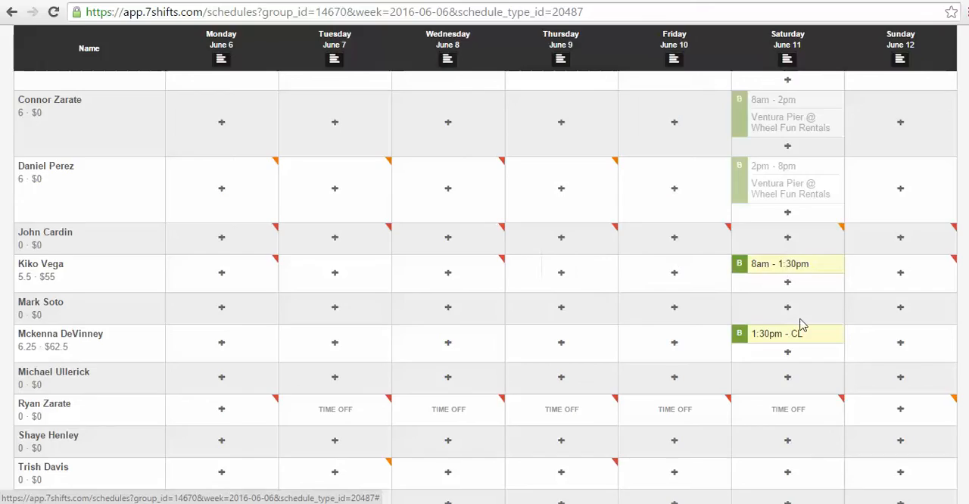
{"action": "left_click_drag", "start_coordinate": [797, 341], "coordinate": [787, 364]}
{"action": "left_click_drag", "start_coordinate": [787, 313], "coordinate": [791, 249]}
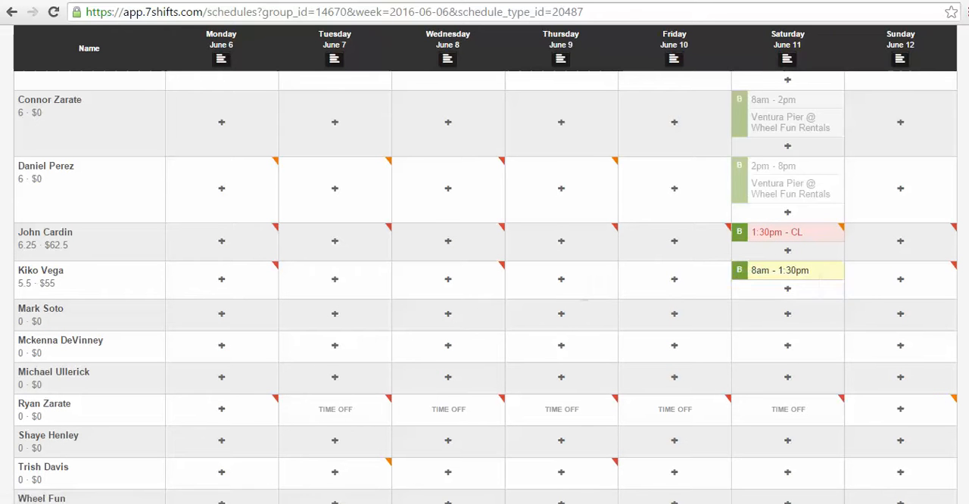
Step: Check the schedule's conflicts and inspect the Friday, June 10 shift form of the employee with time off, closing it without saving
{"action": "scroll", "coordinate": [967, 278], "scroll_direction": "up", "scroll_amount": 2}
{"action": "scroll", "coordinate": [968, 277], "scroll_direction": "up", "scroll_amount": 3}
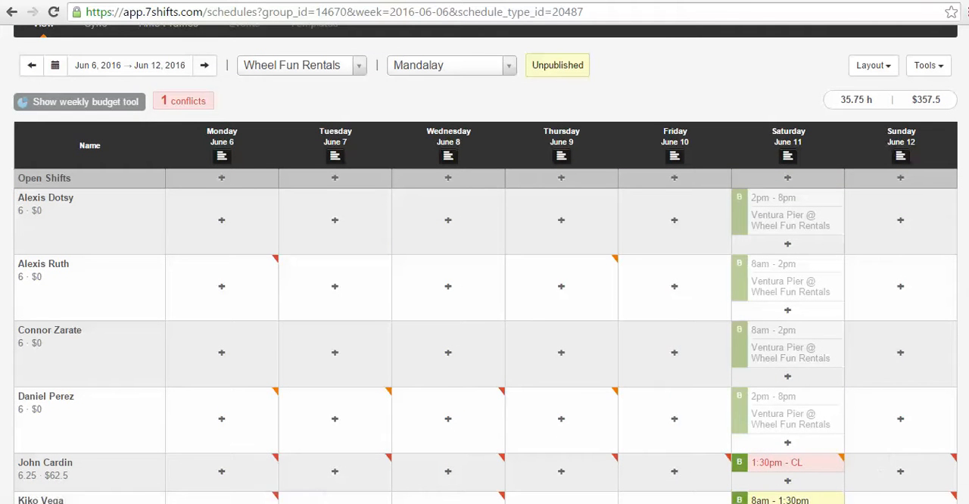
{"action": "scroll", "coordinate": [967, 277], "scroll_direction": "down", "scroll_amount": 3}
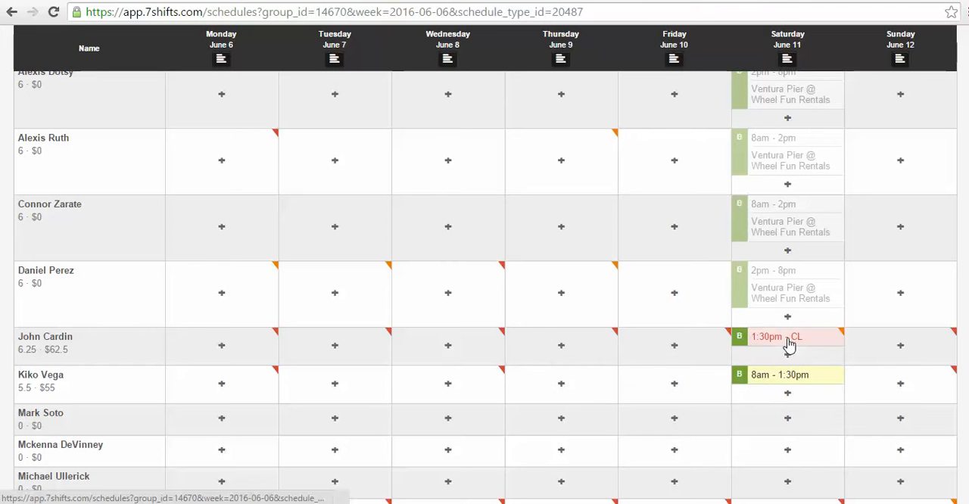
{"action": "scroll", "coordinate": [790, 349], "scroll_direction": "down", "scroll_amount": 1}
{"action": "scroll", "coordinate": [802, 416], "scroll_direction": "down", "scroll_amount": 1}
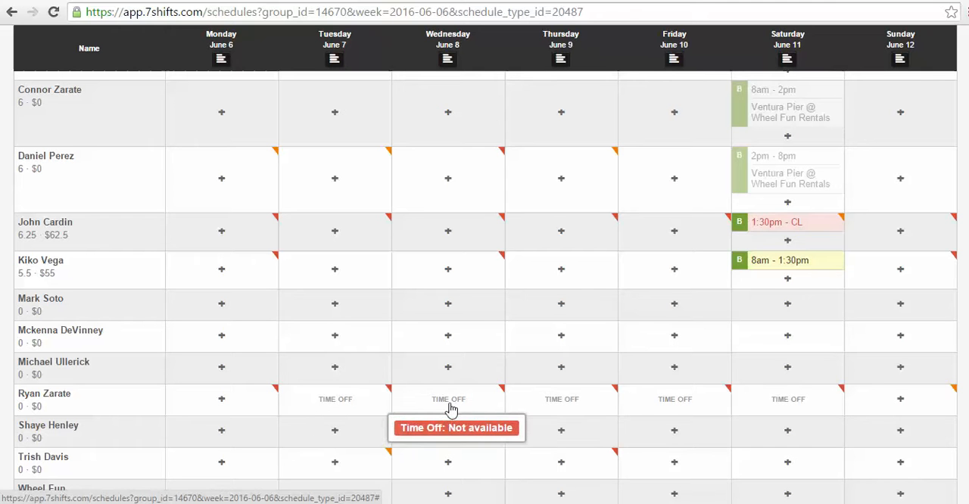
{"action": "left_click", "coordinate": [674, 411]}
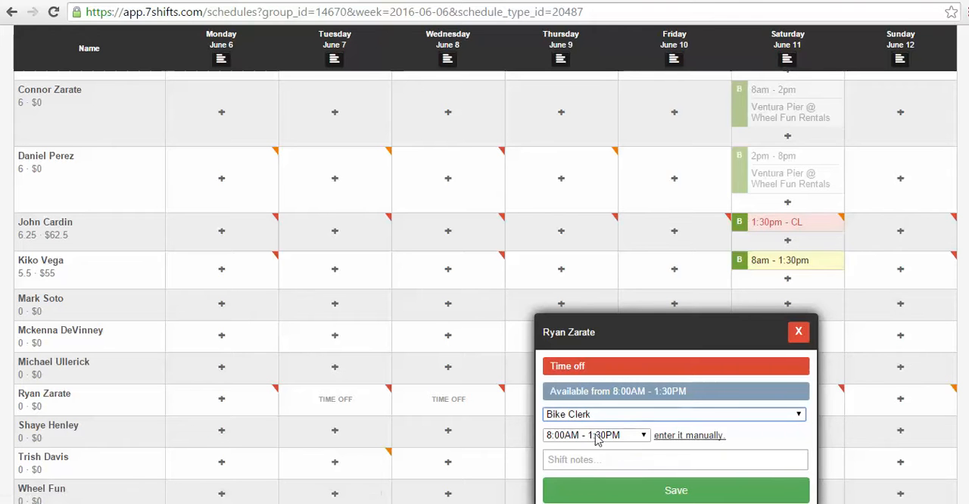
{"action": "left_click", "coordinate": [799, 331]}
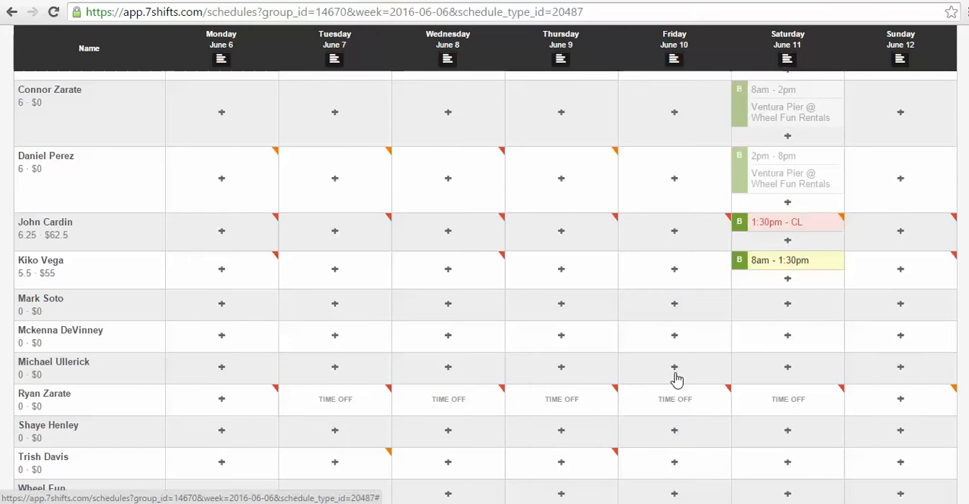
Step: Try assigning the Saturday 1:30pm - CL shift to the employee who has time off and check that day's availability
{"action": "mouse_move", "coordinate": [685, 404]}
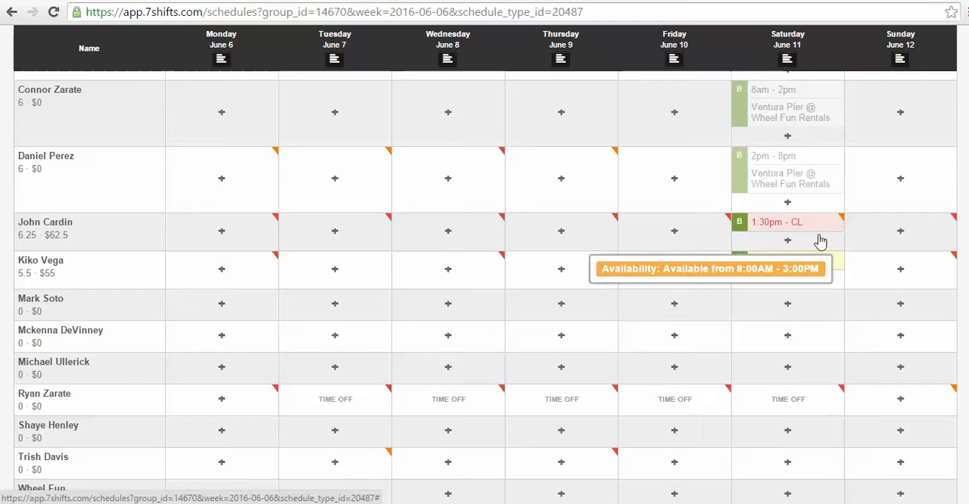
{"action": "left_click_drag", "start_coordinate": [817, 230], "coordinate": [819, 404]}
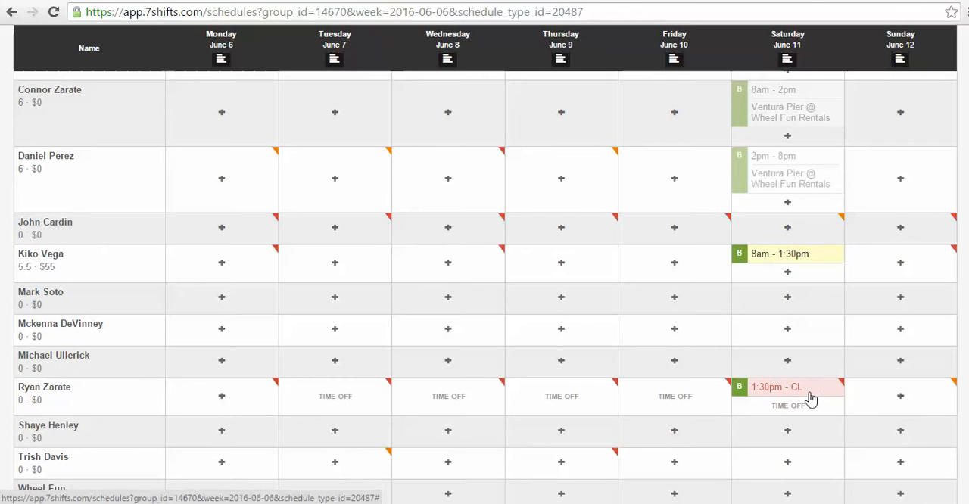
{"action": "mouse_move", "coordinate": [795, 412]}
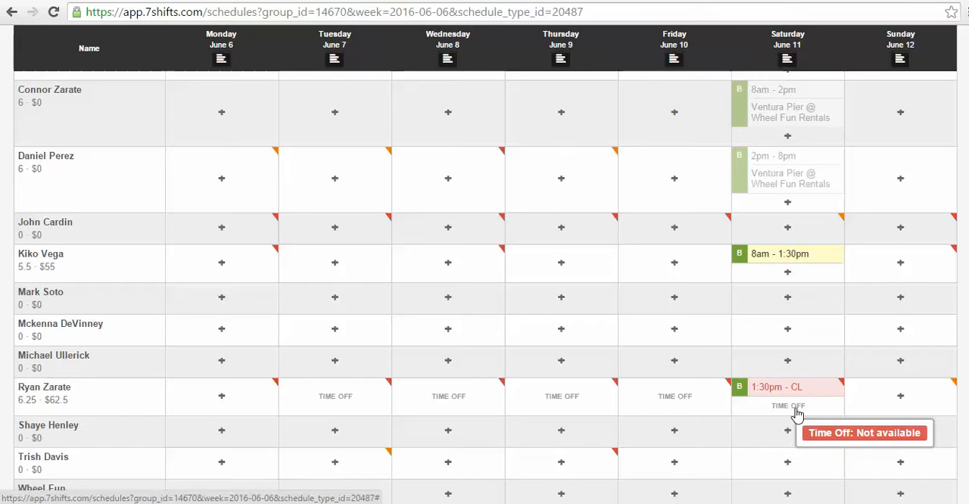
Step: Move the Saturday 1:30pm - CL shift to the employee two rows below the one working 8am - 1:30pm
{"action": "left_click_drag", "start_coordinate": [787, 387], "coordinate": [787, 337]}
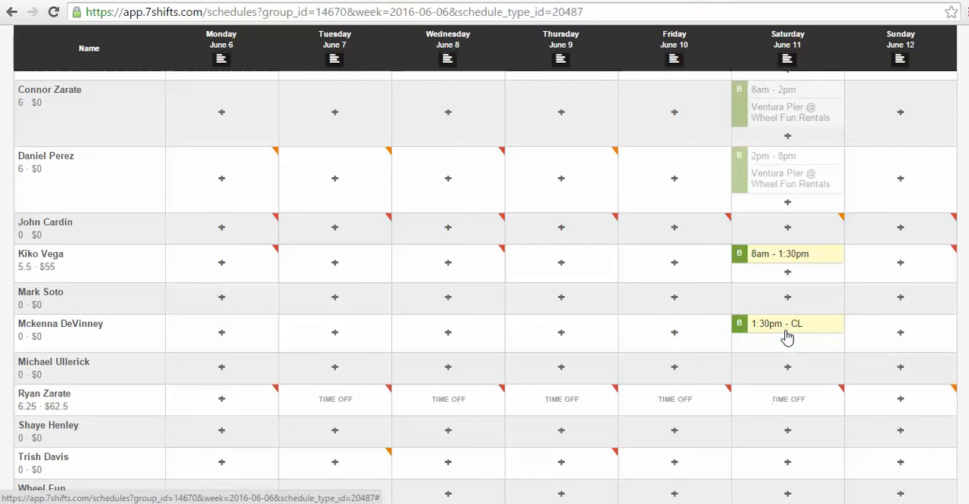
{"action": "scroll", "coordinate": [788, 337], "scroll_direction": "up", "scroll_amount": 1}
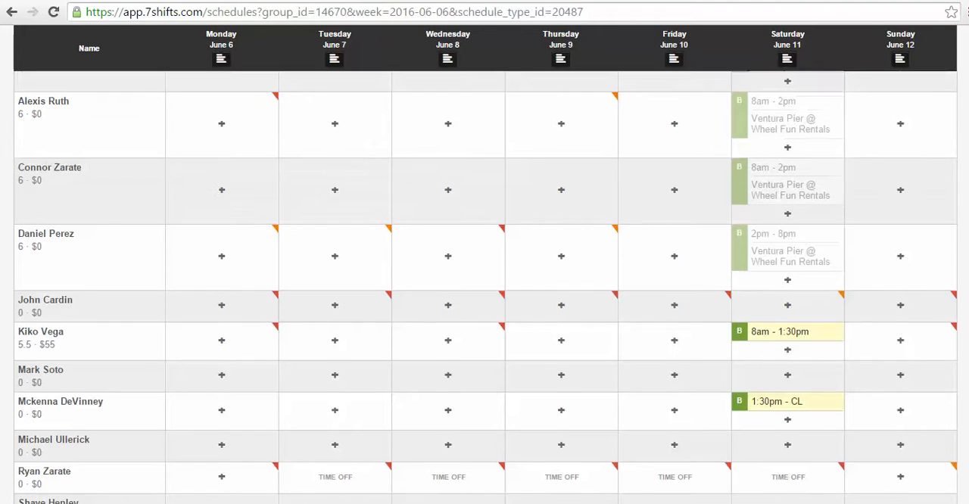
{"action": "scroll", "coordinate": [924, 179], "scroll_direction": "down", "scroll_amount": 1}
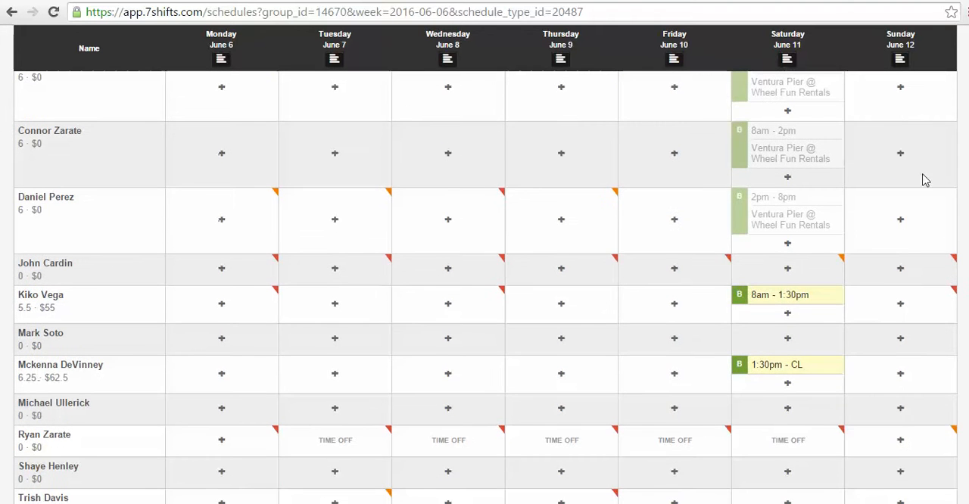
Step: Save Sunday, June 12 Bike Clerk shifts of 1:30PM - CL for the third employee and 8:00AM - 1:30PM for the employee directly below
{"action": "mouse_move", "coordinate": [899, 163]}
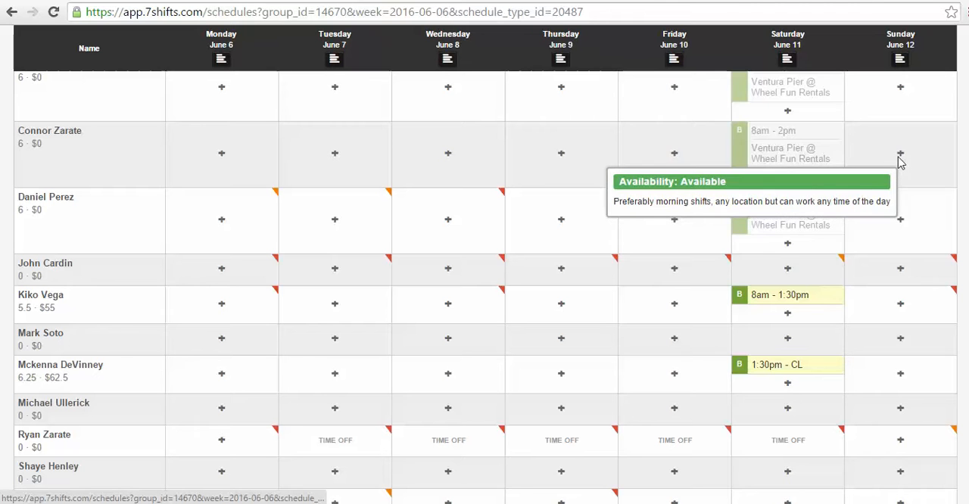
{"action": "left_click", "coordinate": [899, 160]}
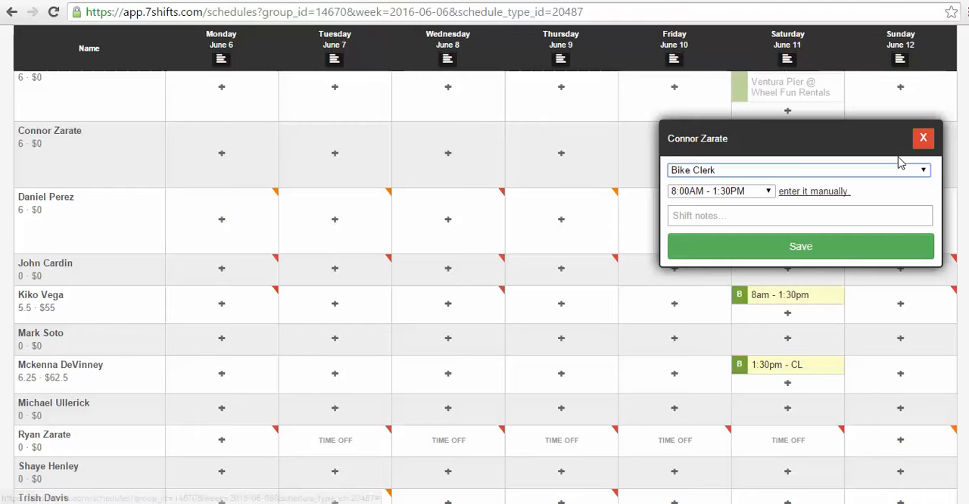
{"action": "left_click", "coordinate": [768, 193]}
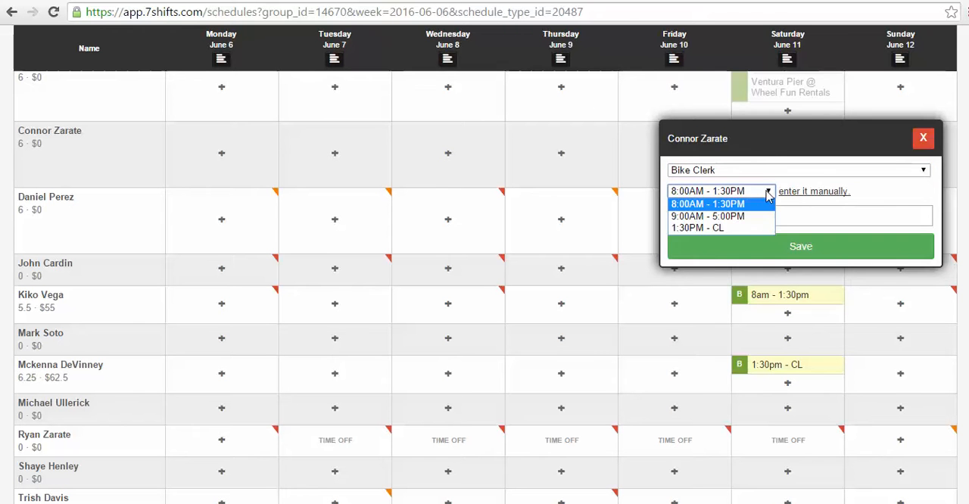
{"action": "left_click", "coordinate": [738, 231]}
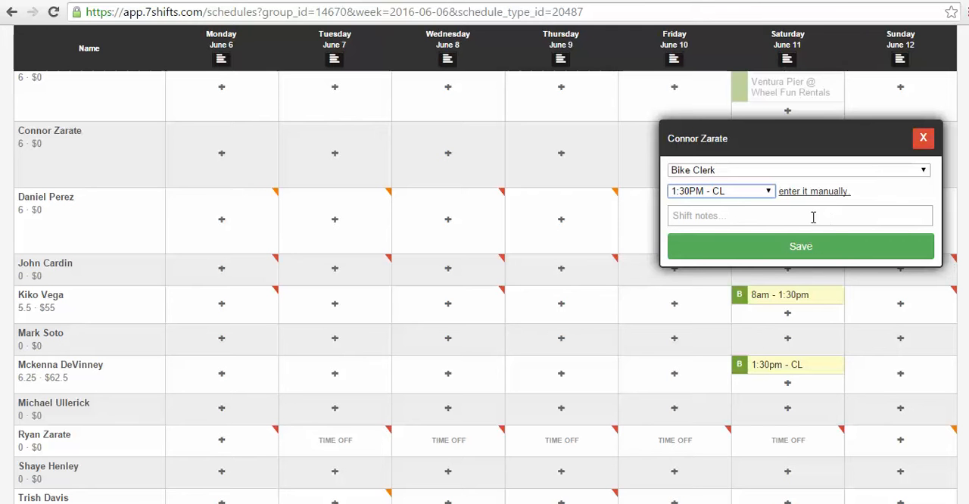
{"action": "left_click", "coordinate": [807, 248]}
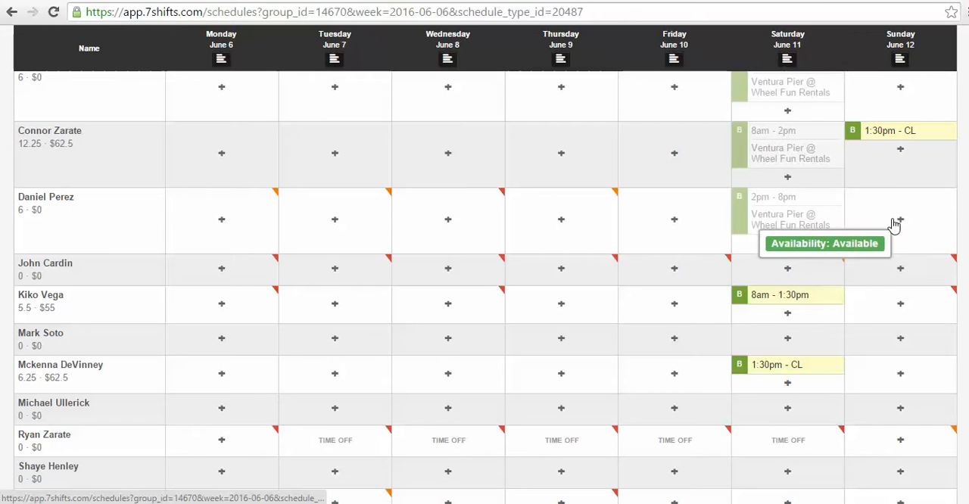
{"action": "left_click", "coordinate": [896, 221]}
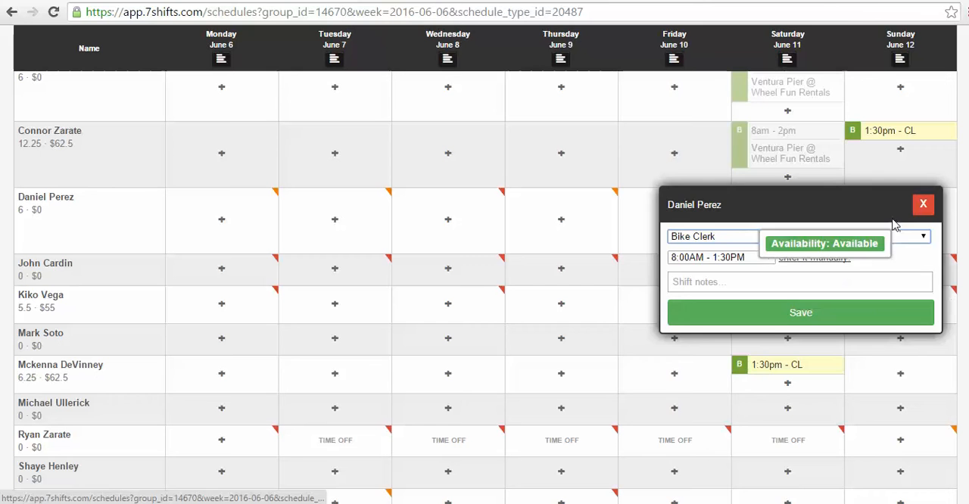
{"action": "left_click", "coordinate": [781, 317]}
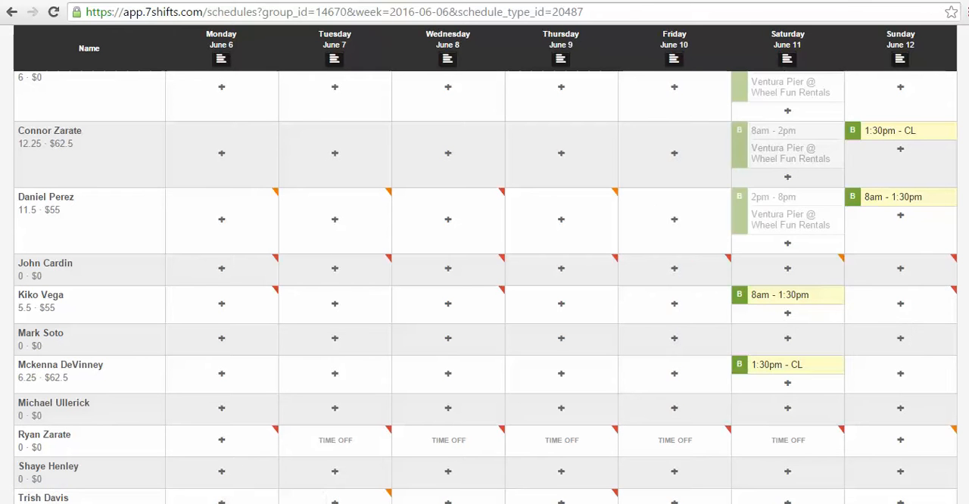
Step: Review the completed Mandalay schedule and choose to notify all employees on publishing
{"action": "scroll", "coordinate": [485, 287], "scroll_direction": "up", "scroll_amount": 3}
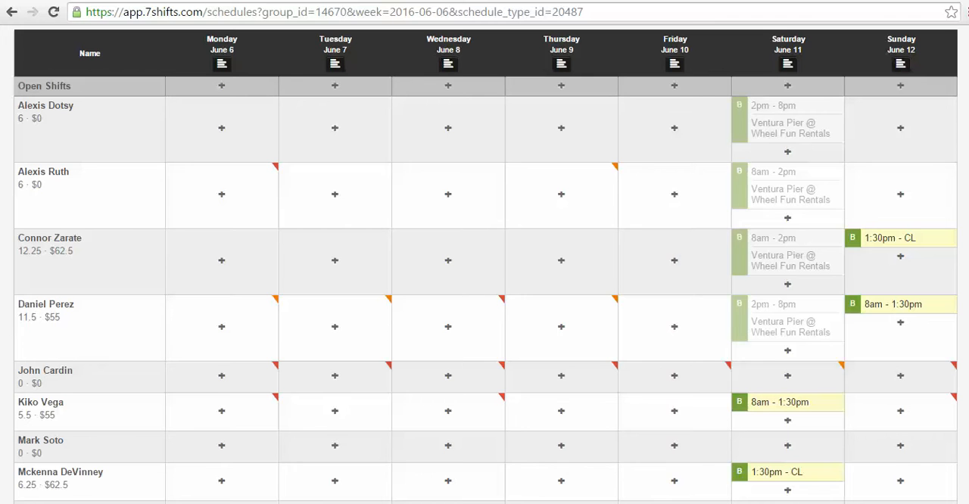
{"action": "scroll", "coordinate": [484, 265], "scroll_direction": "up", "scroll_amount": 1}
{"action": "scroll", "coordinate": [484, 265], "scroll_direction": "down", "scroll_amount": 3}
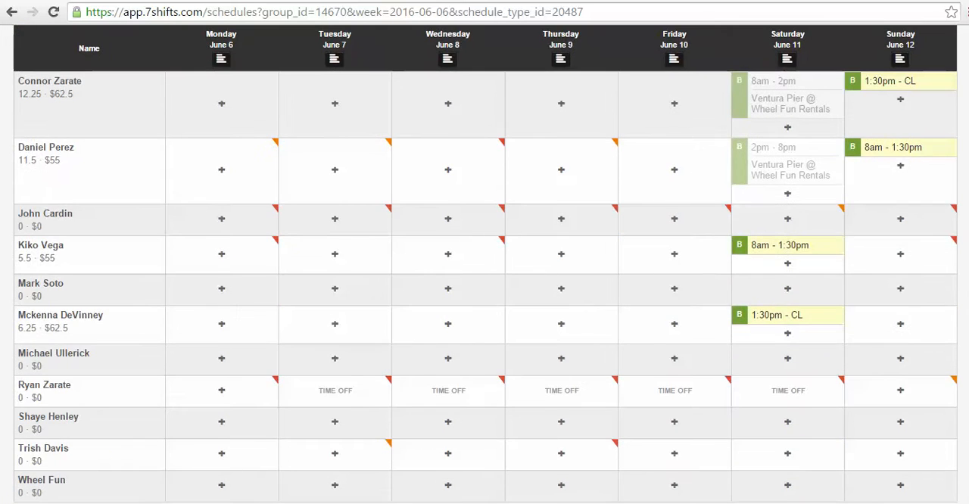
{"action": "scroll", "coordinate": [575, 138], "scroll_direction": "up", "scroll_amount": 5}
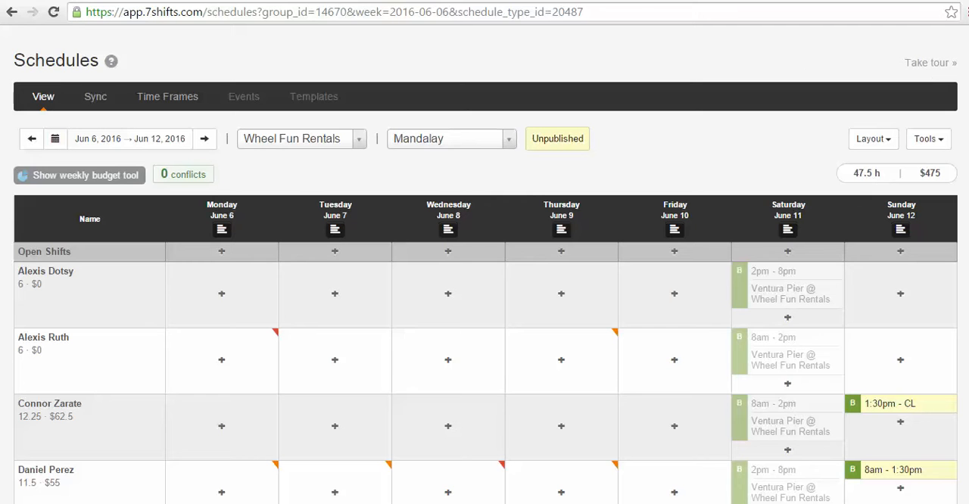
{"action": "scroll", "coordinate": [484, 302], "scroll_direction": "down", "scroll_amount": 3}
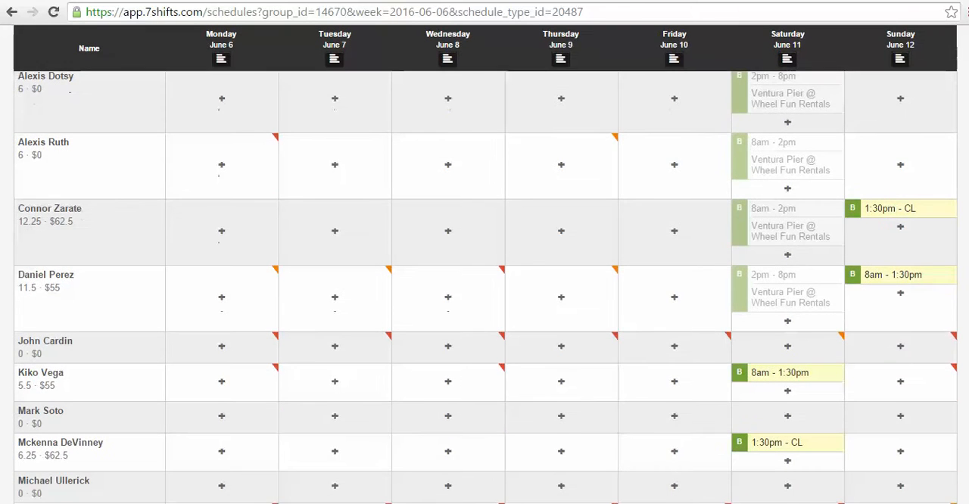
{"action": "scroll", "coordinate": [485, 288], "scroll_direction": "down", "scroll_amount": 3}
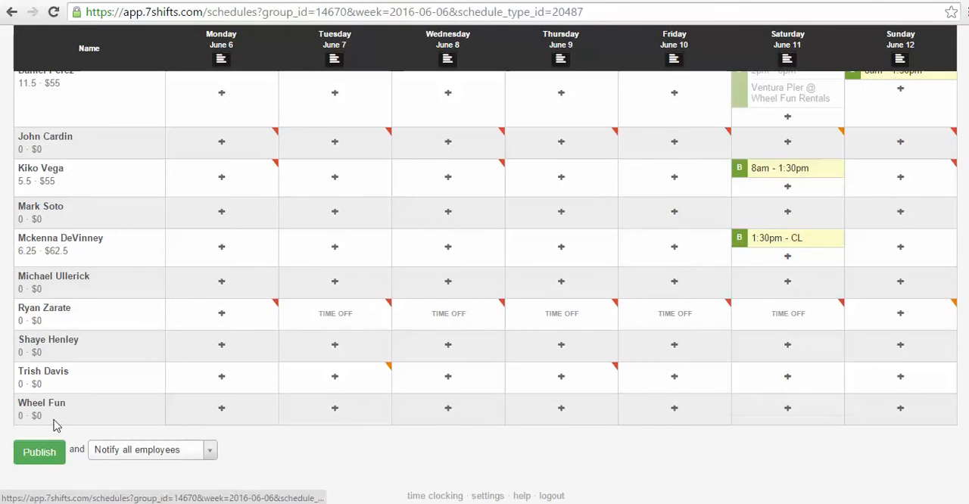
{"action": "left_click", "coordinate": [202, 455]}
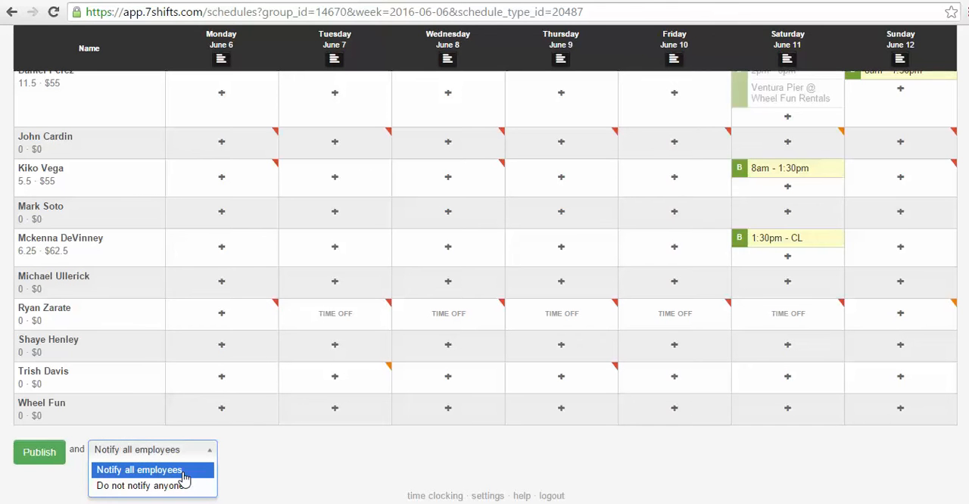
{"action": "left_click", "coordinate": [184, 474]}
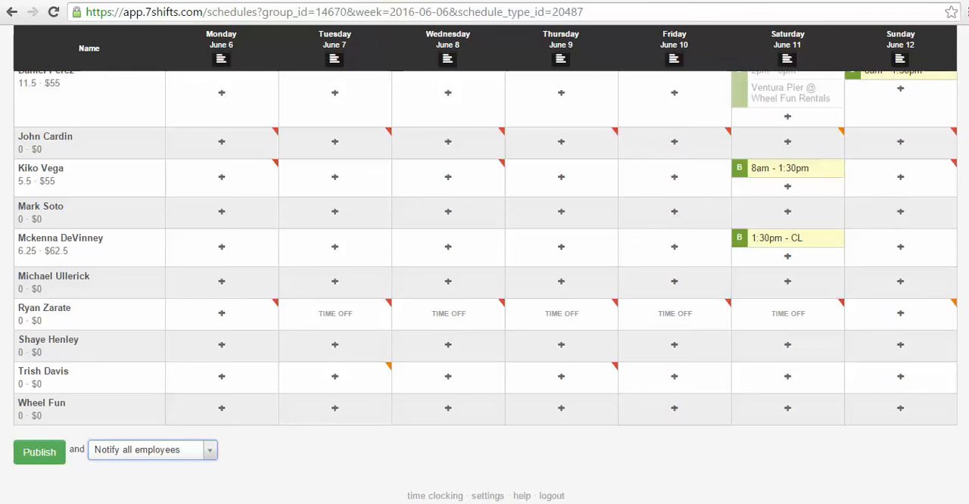
Step: Open the print preview of the June 6 - 12 Mandalay schedule and look through the page
{"action": "scroll", "coordinate": [485, 265], "scroll_direction": "up", "scroll_amount": 6}
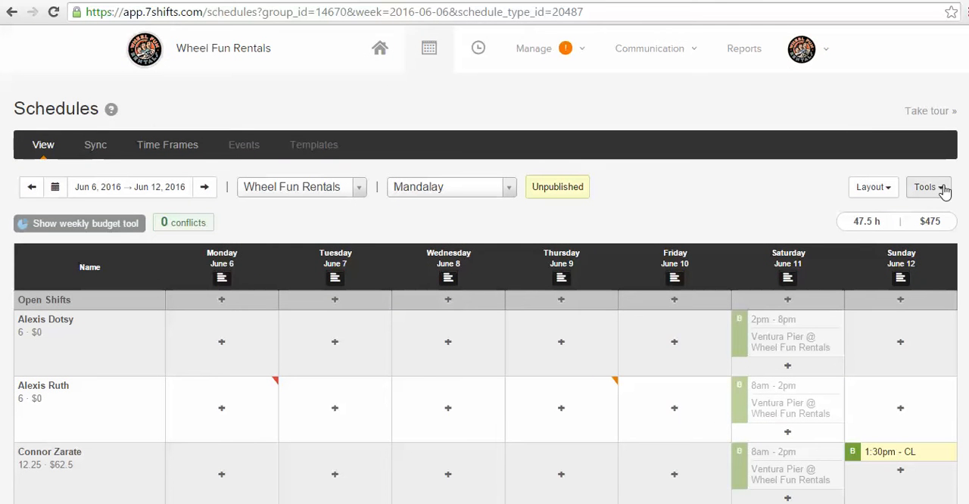
{"action": "left_click", "coordinate": [943, 189]}
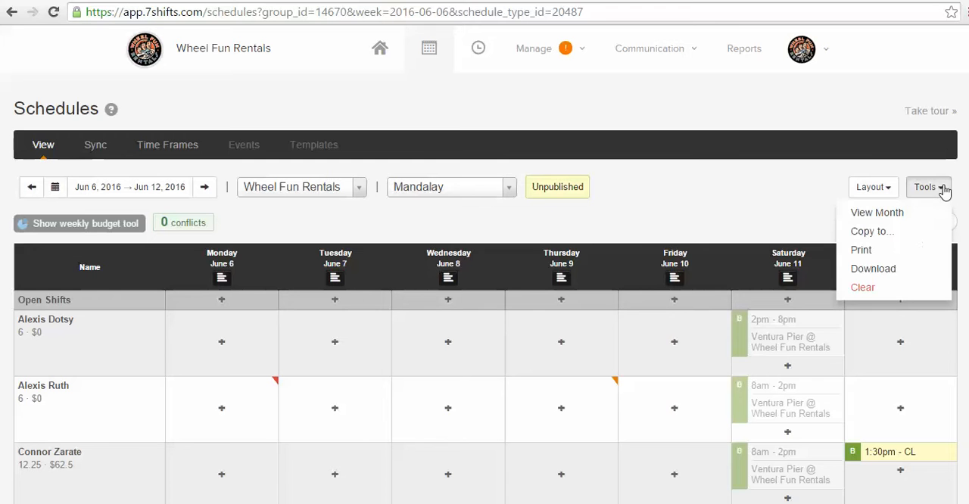
{"action": "left_click", "coordinate": [878, 258]}
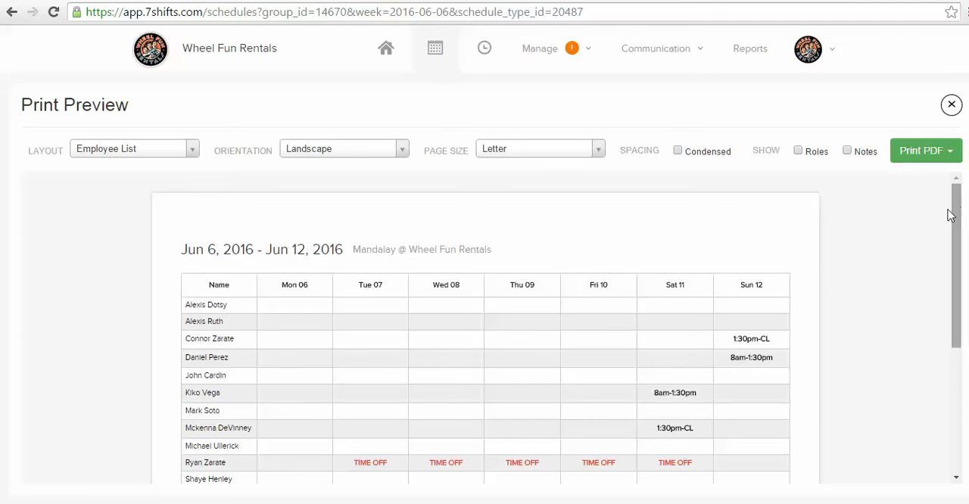
{"action": "left_click_drag", "start_coordinate": [952, 226], "coordinate": [954, 250]}
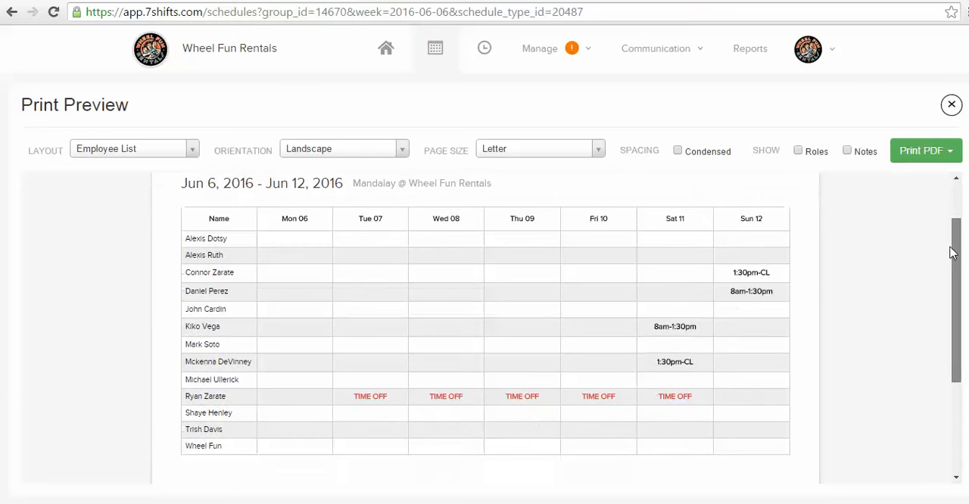
{"action": "left_click_drag", "start_coordinate": [962, 315], "coordinate": [955, 220]}
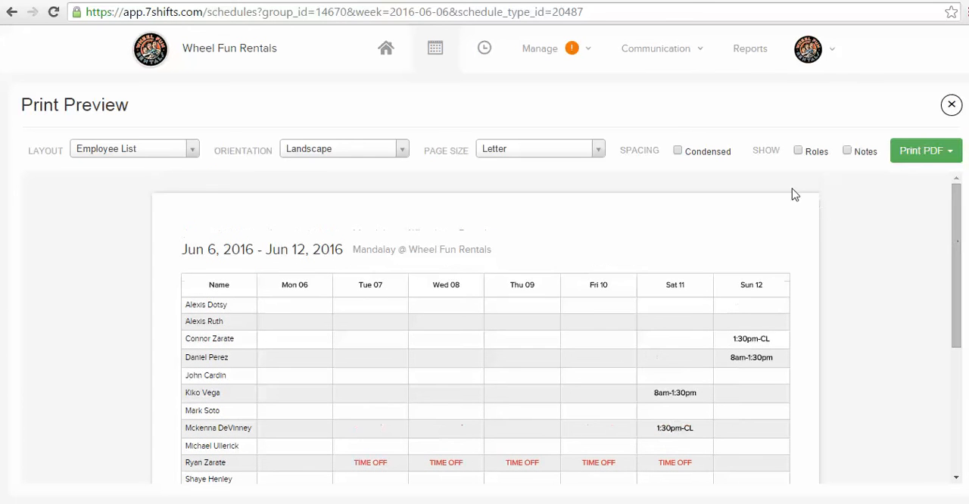
Step: Show the roles in the print preview, examine the shifts on the page, and hide the roles again
{"action": "left_click", "coordinate": [797, 153]}
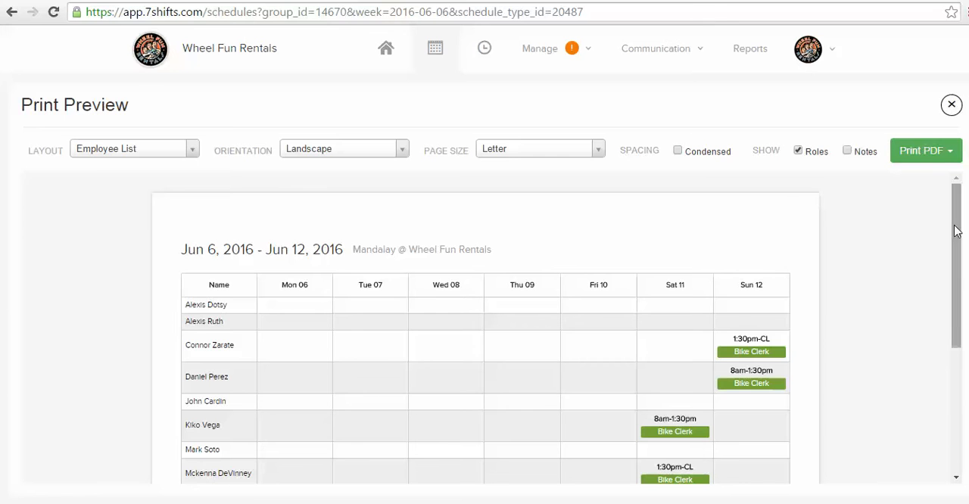
{"action": "left_click_drag", "start_coordinate": [956, 229], "coordinate": [955, 289]}
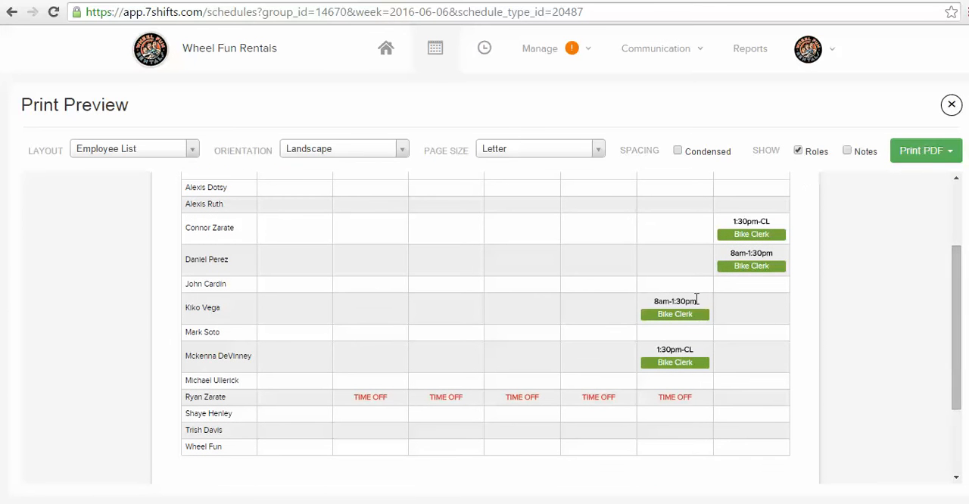
{"action": "left_click", "coordinate": [800, 153]}
Step: Include the shift notes in the printed schedule and look through the preview
{"action": "left_click", "coordinate": [847, 151]}
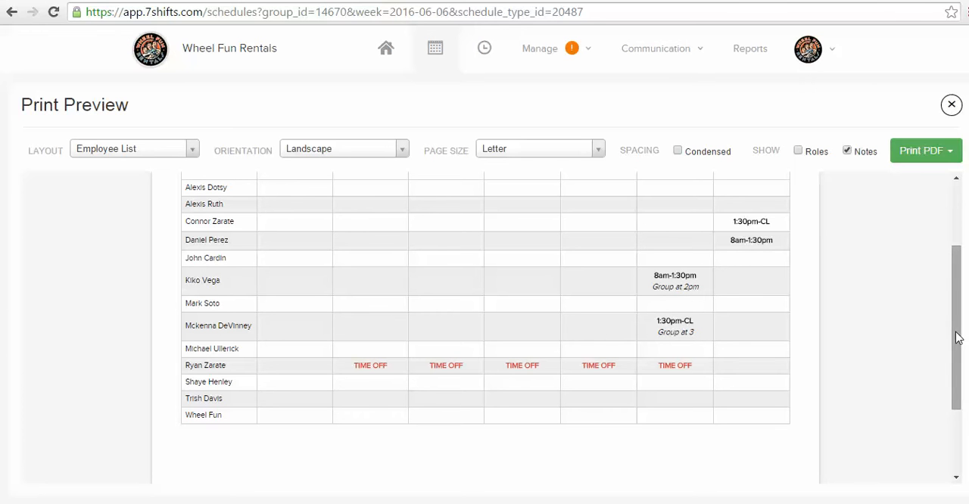
{"action": "left_click_drag", "start_coordinate": [957, 338], "coordinate": [959, 269]}
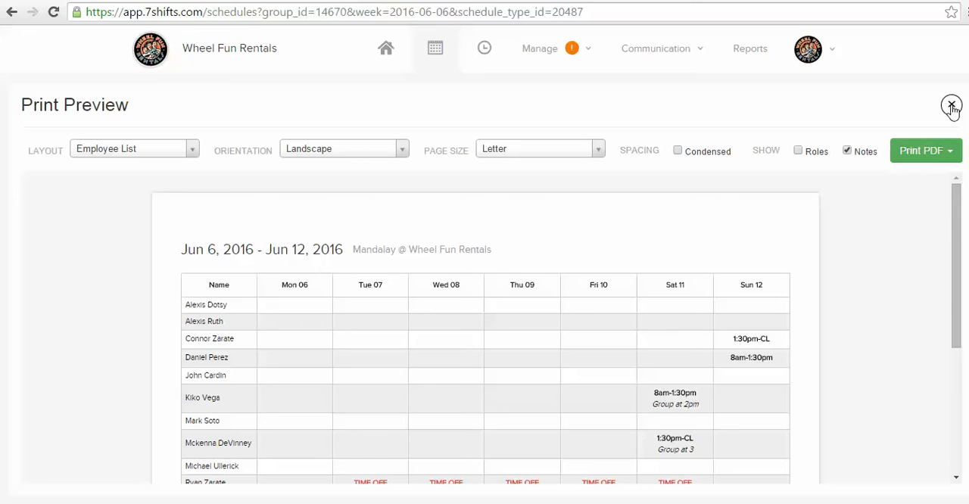
{"action": "left_click_drag", "start_coordinate": [957, 236], "coordinate": [958, 189]}
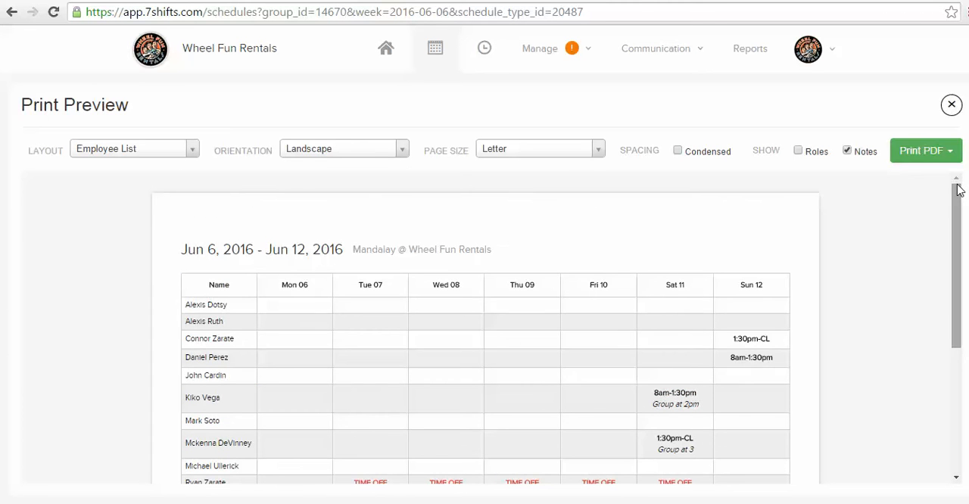
Step: Close the print preview and look through the employees' shifts in the June 6 - 12 Mandalay schedule
{"action": "left_click", "coordinate": [951, 105]}
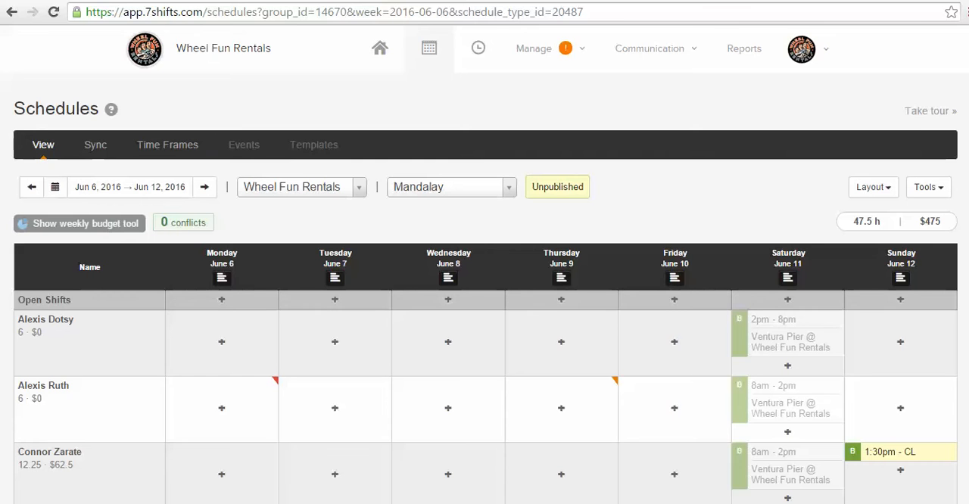
{"action": "scroll", "coordinate": [484, 341], "scroll_direction": "down", "scroll_amount": 1}
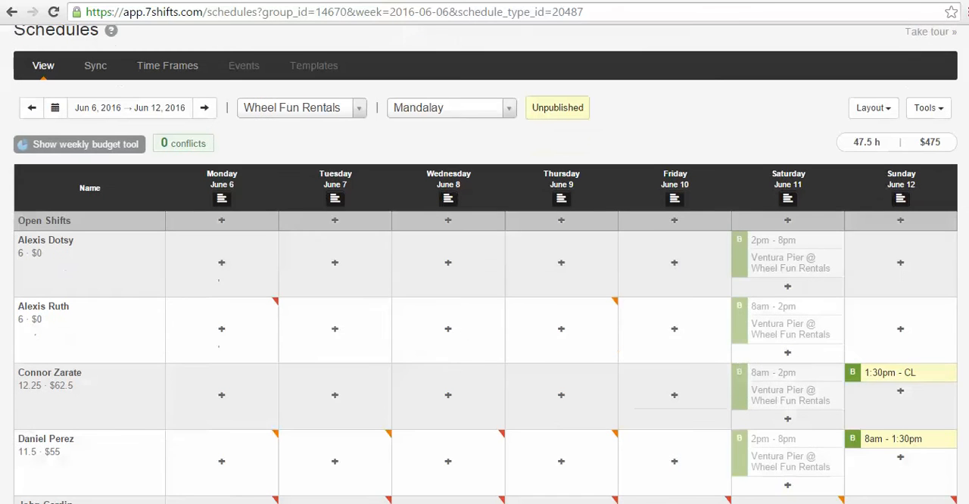
{"action": "scroll", "coordinate": [485, 303], "scroll_direction": "down", "scroll_amount": 1}
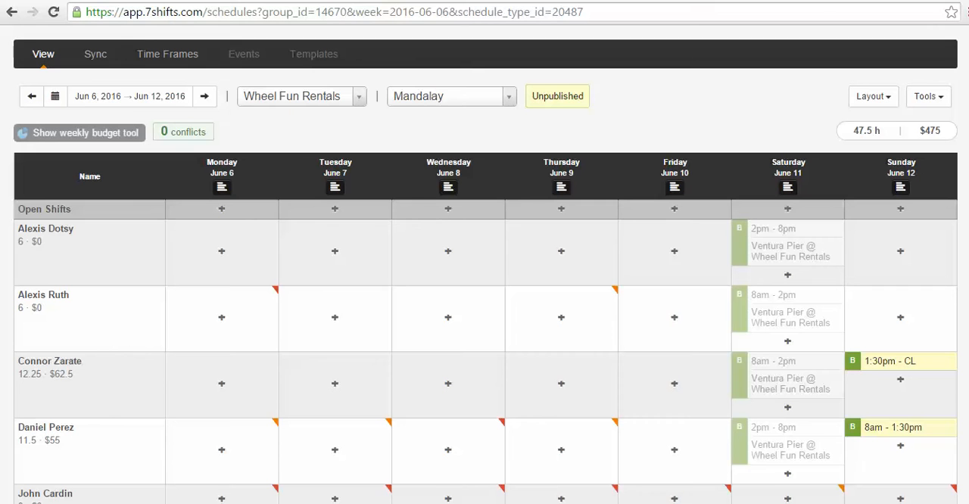
{"action": "scroll", "coordinate": [484, 303], "scroll_direction": "down", "scroll_amount": 1}
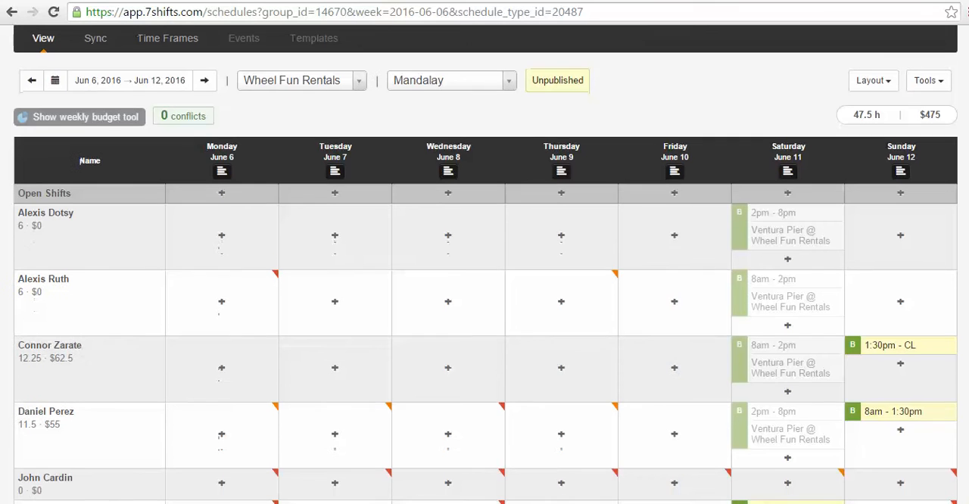
{"action": "scroll", "coordinate": [485, 303], "scroll_direction": "down", "scroll_amount": 4}
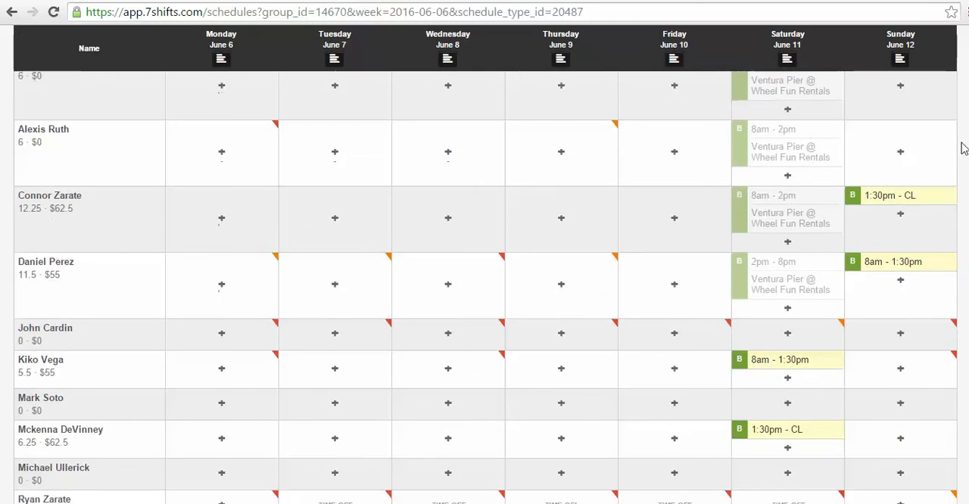
{"action": "scroll", "coordinate": [961, 141], "scroll_direction": "up", "scroll_amount": 6}
{"action": "scroll", "coordinate": [957, 114], "scroll_direction": "up", "scroll_amount": 1}
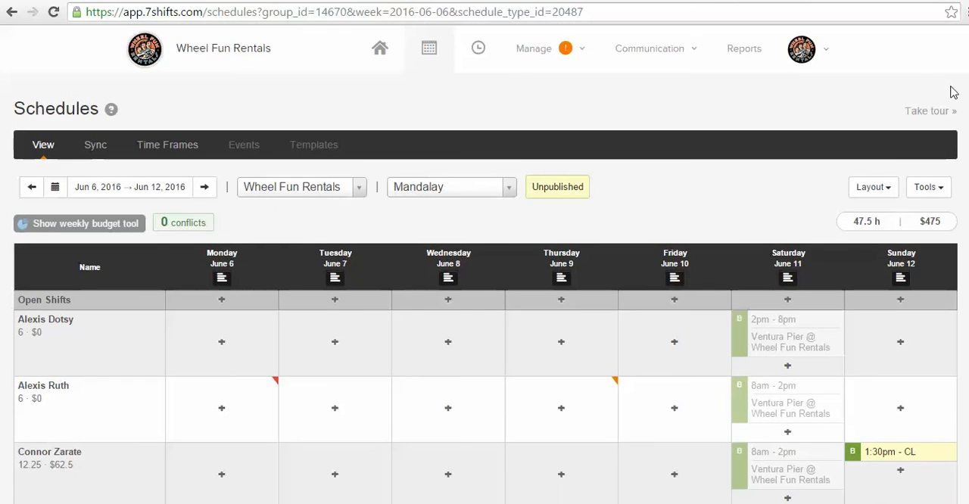
Step: Examine the availability and time-off marks in the Mandalay schedule and view the management options for availability, employees, shift pool and time off
{"action": "mouse_move", "coordinate": [540, 58]}
{"action": "scroll", "coordinate": [484, 303], "scroll_direction": "down", "scroll_amount": 1}
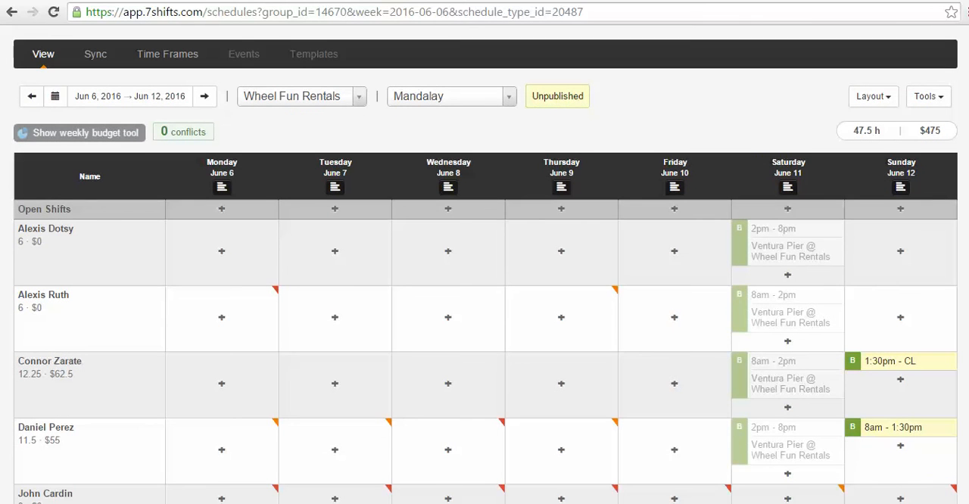
{"action": "scroll", "coordinate": [485, 303], "scroll_direction": "down", "scroll_amount": 1}
{"action": "scroll", "coordinate": [484, 303], "scroll_direction": "down", "scroll_amount": 2}
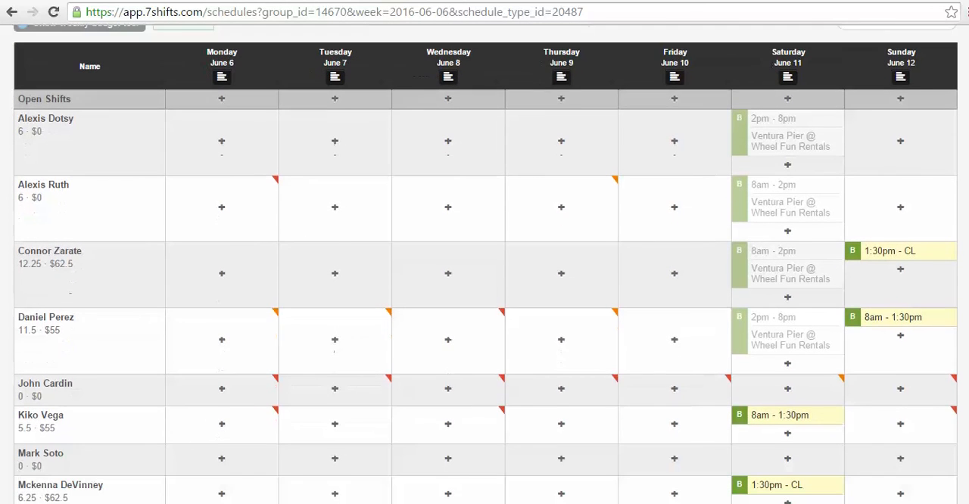
{"action": "scroll", "coordinate": [912, 222], "scroll_direction": "down", "scroll_amount": 1}
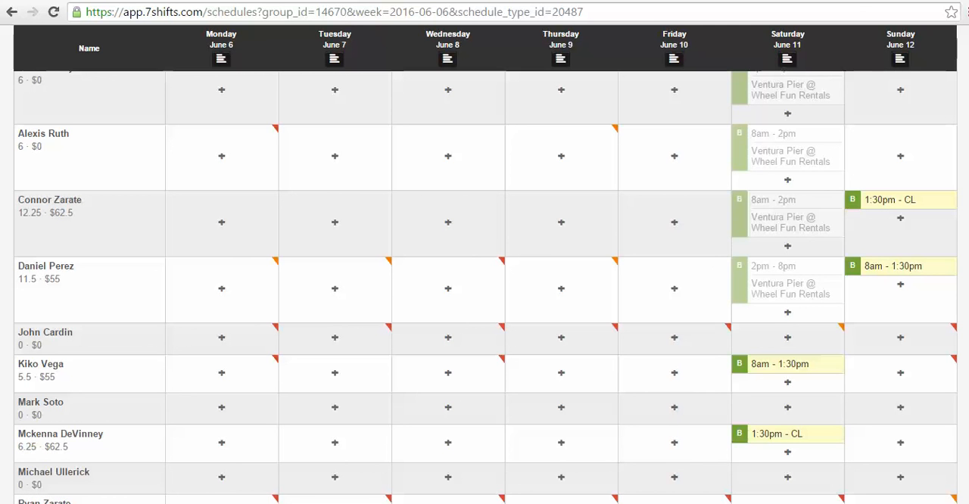
{"action": "scroll", "coordinate": [484, 288], "scroll_direction": "up", "scroll_amount": 4}
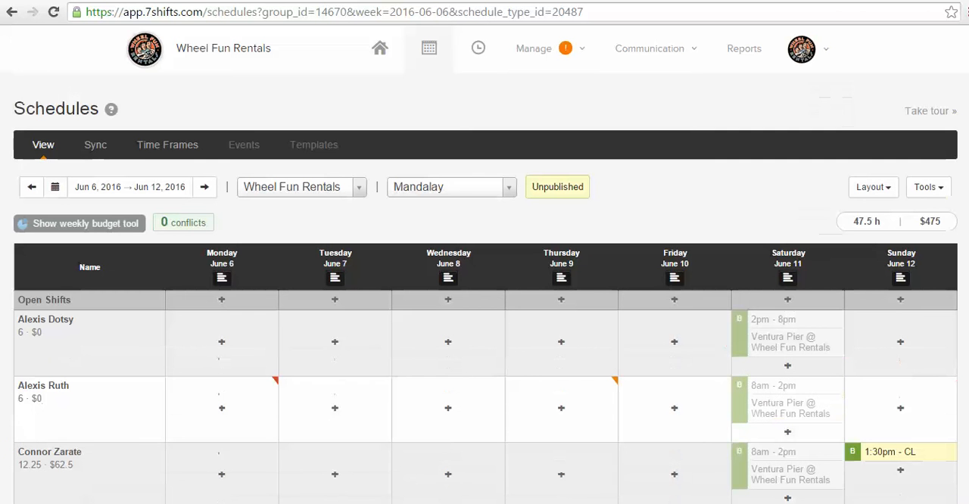
{"action": "left_click", "coordinate": [557, 60]}
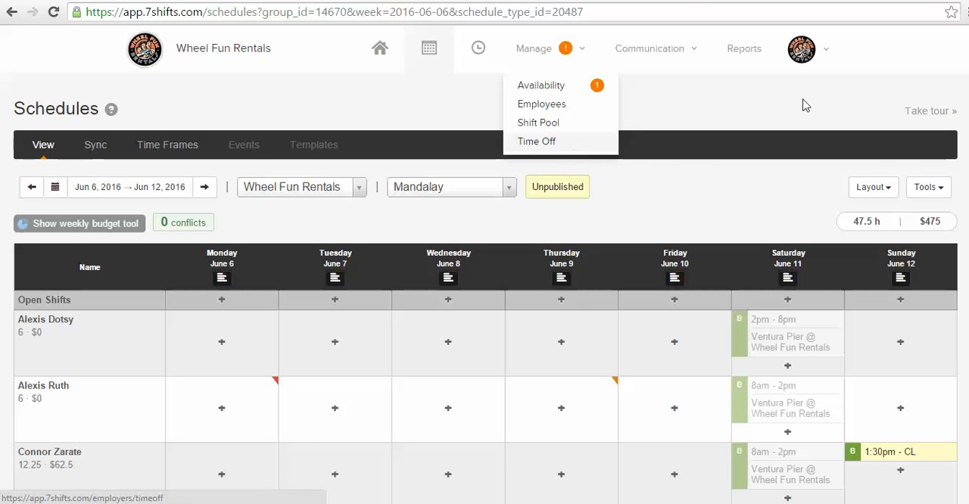
{"action": "scroll", "coordinate": [485, 303], "scroll_direction": "down", "scroll_amount": 5}
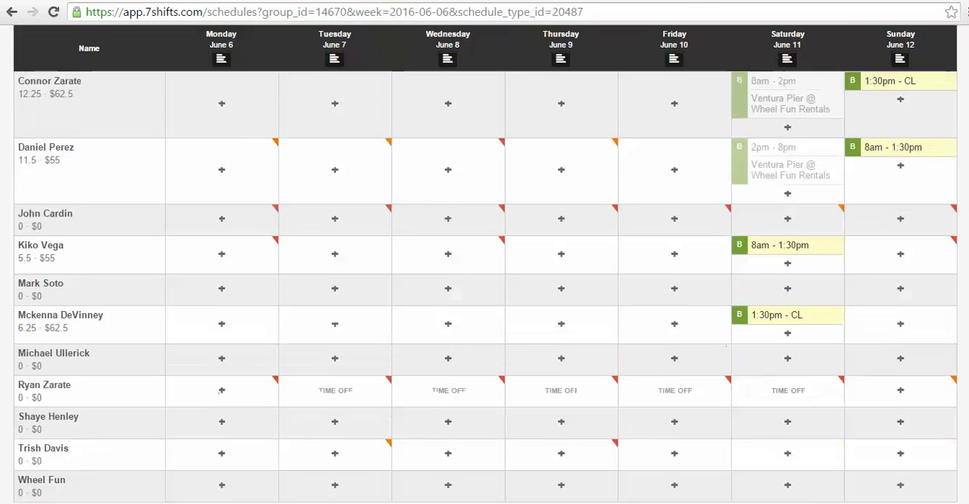